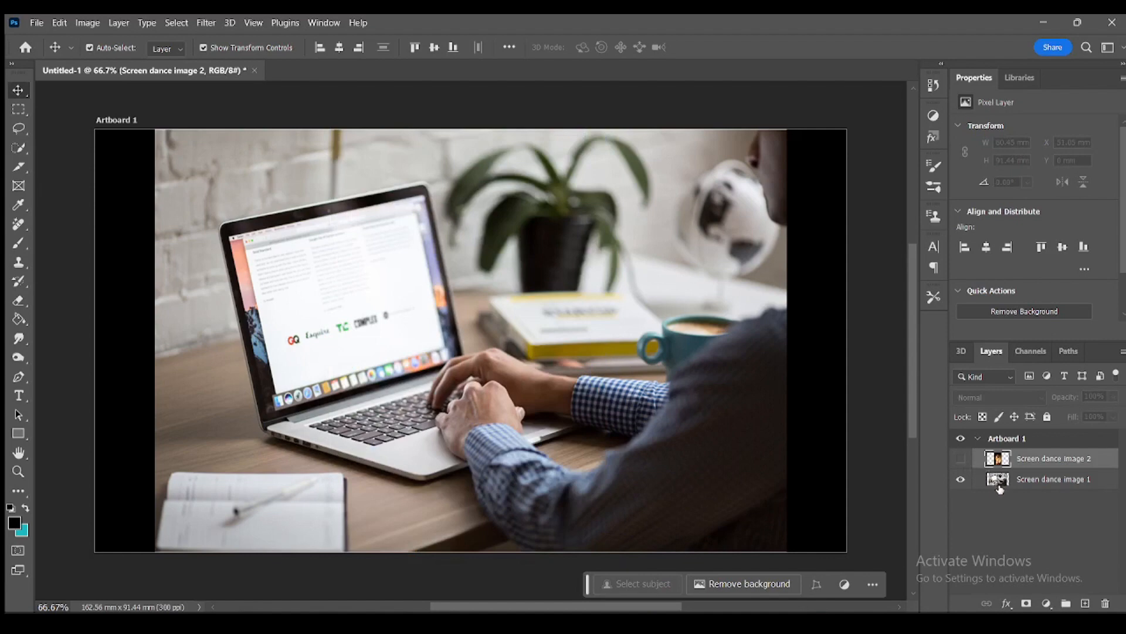
- Select the laptop's display area on the Screen dance image 1 layer with a four-corner Polygonal Lasso outline
left_click(999, 482)
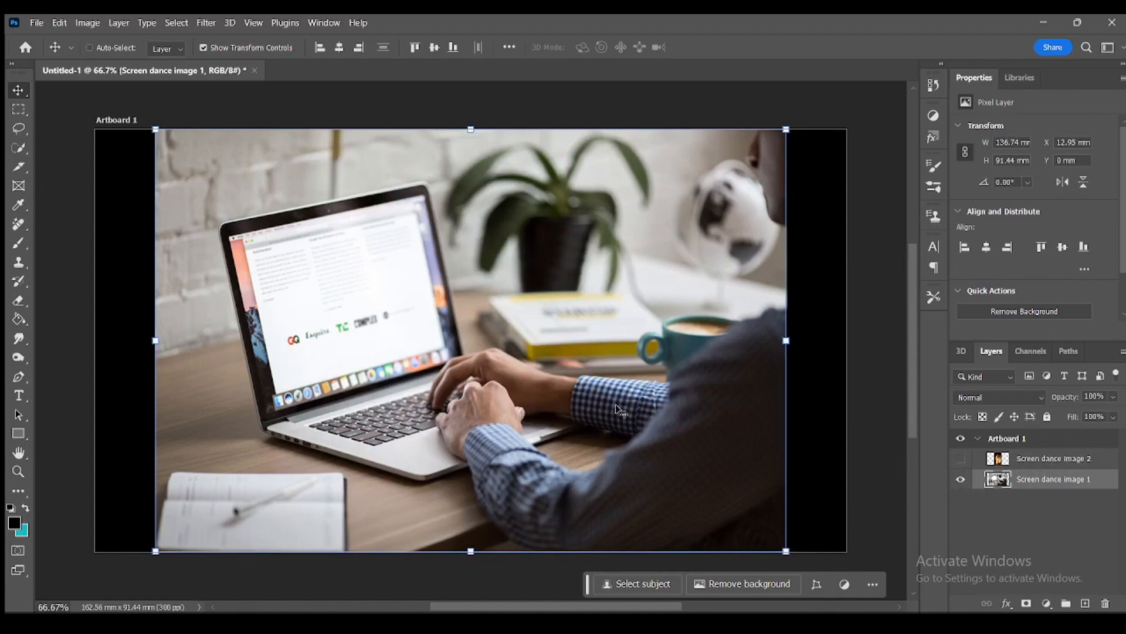
key("ctrl+plus")
key("ctrl+plus")
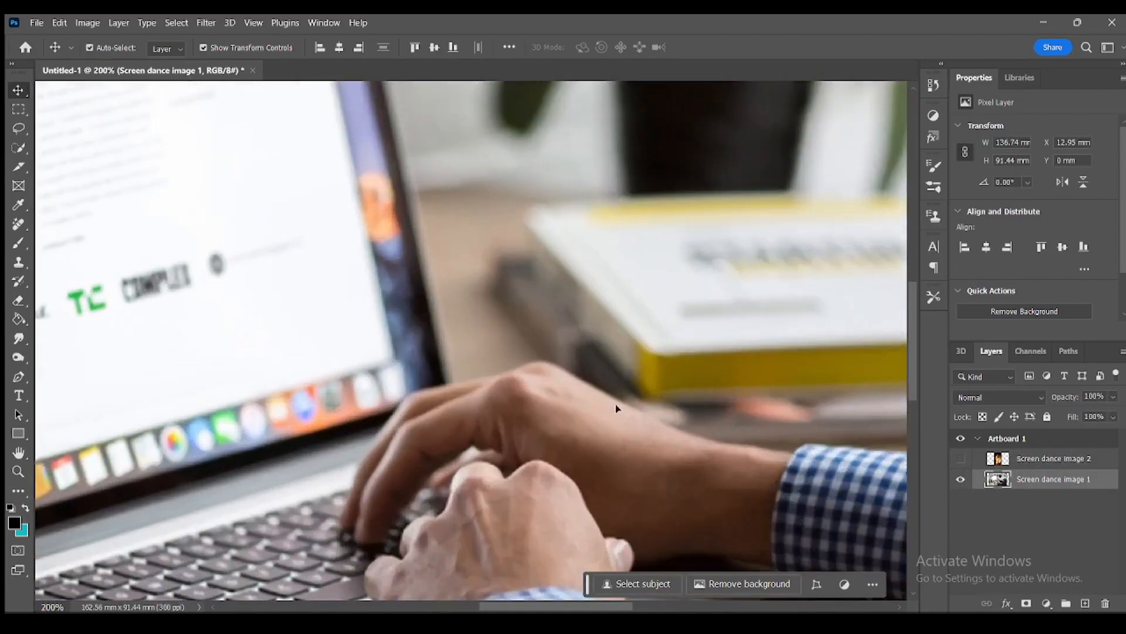
scroll(616, 406, "left", 5)
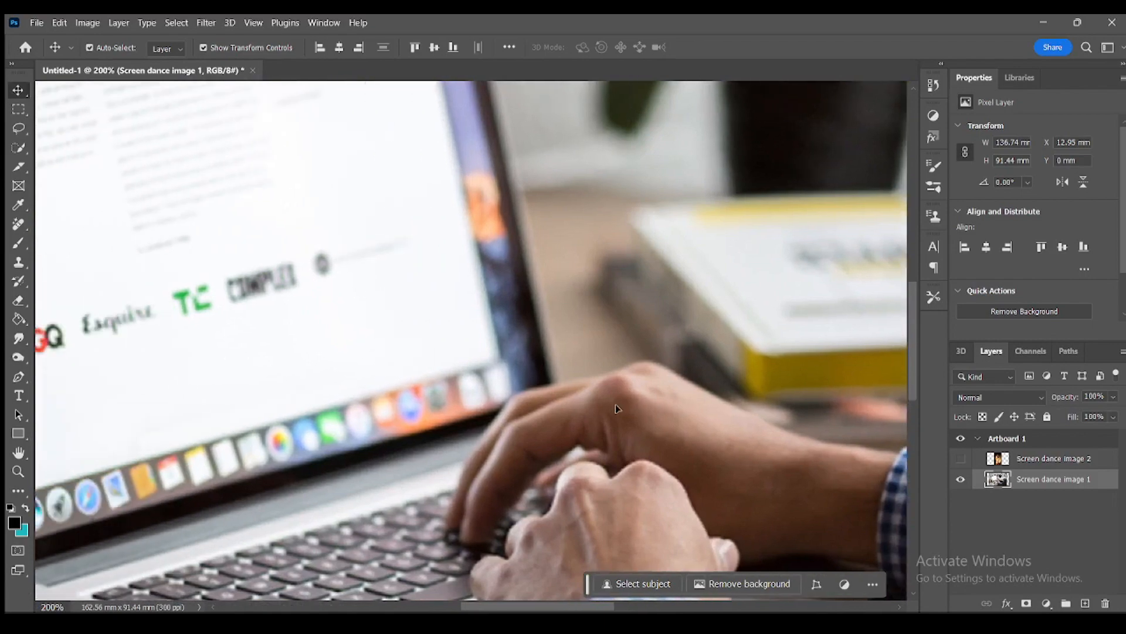
scroll(616, 406, "up", 4)
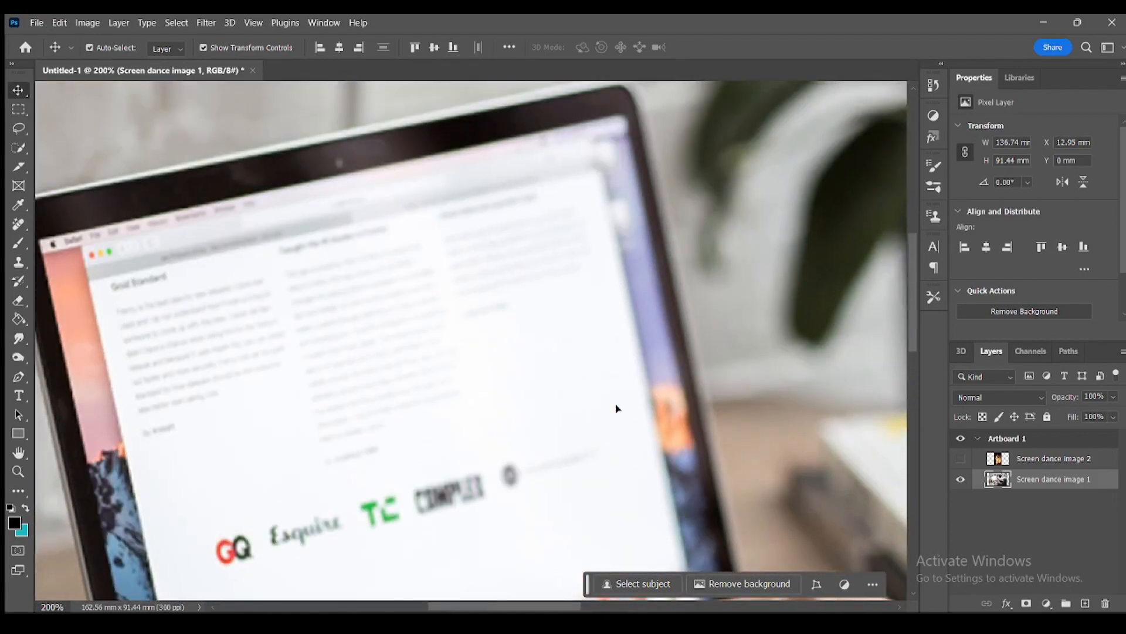
key("ctrl+minus")
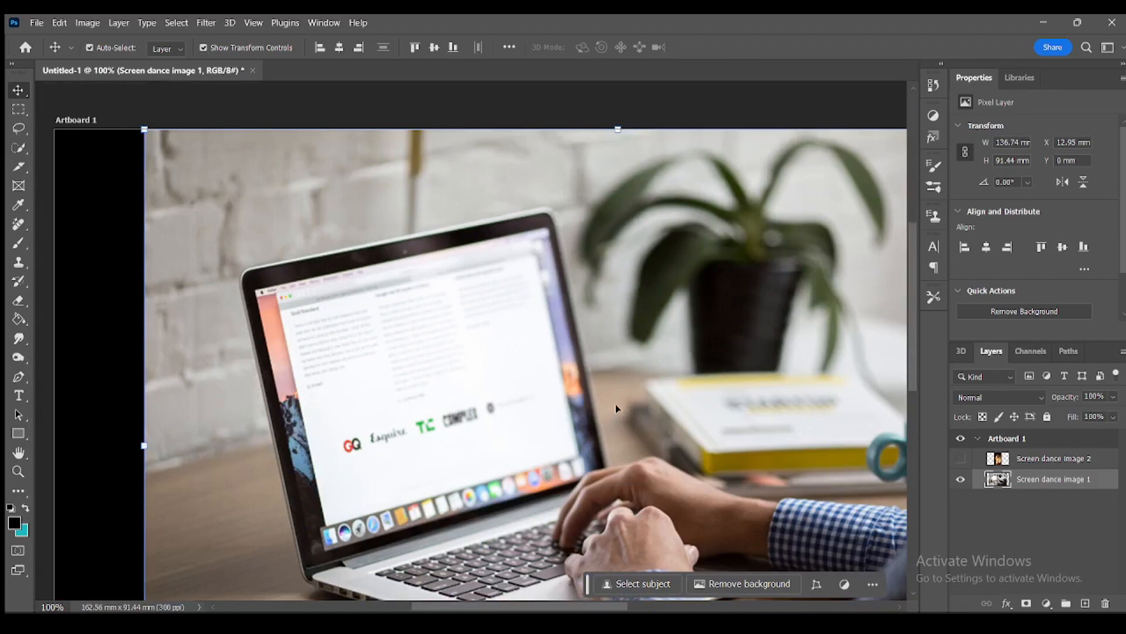
scroll(616, 407, "down", 1)
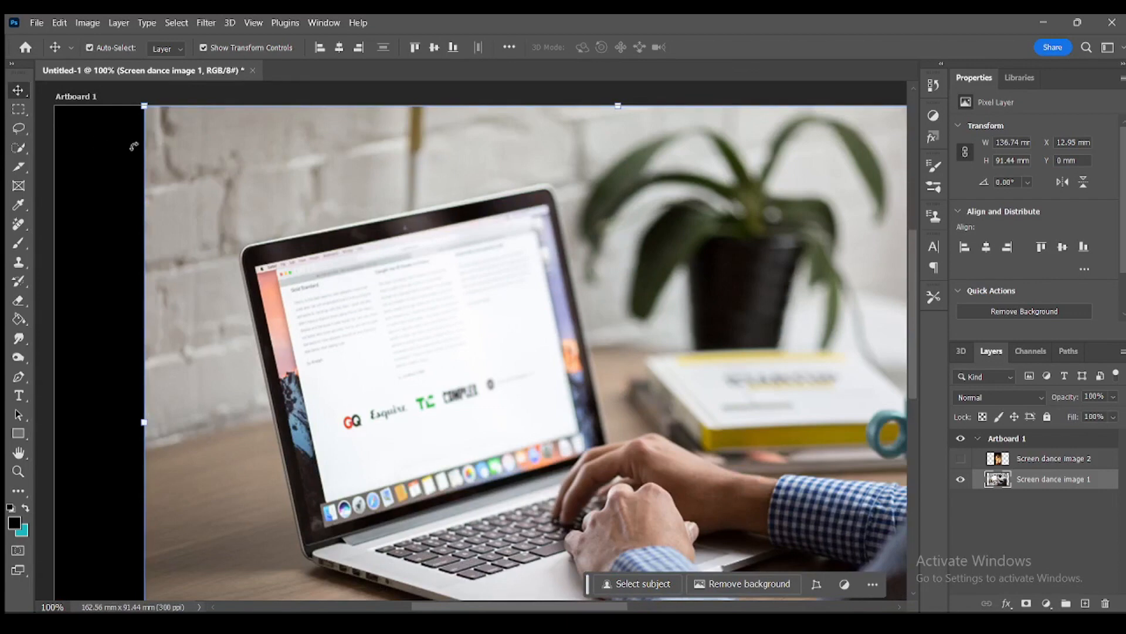
left_click(25, 135)
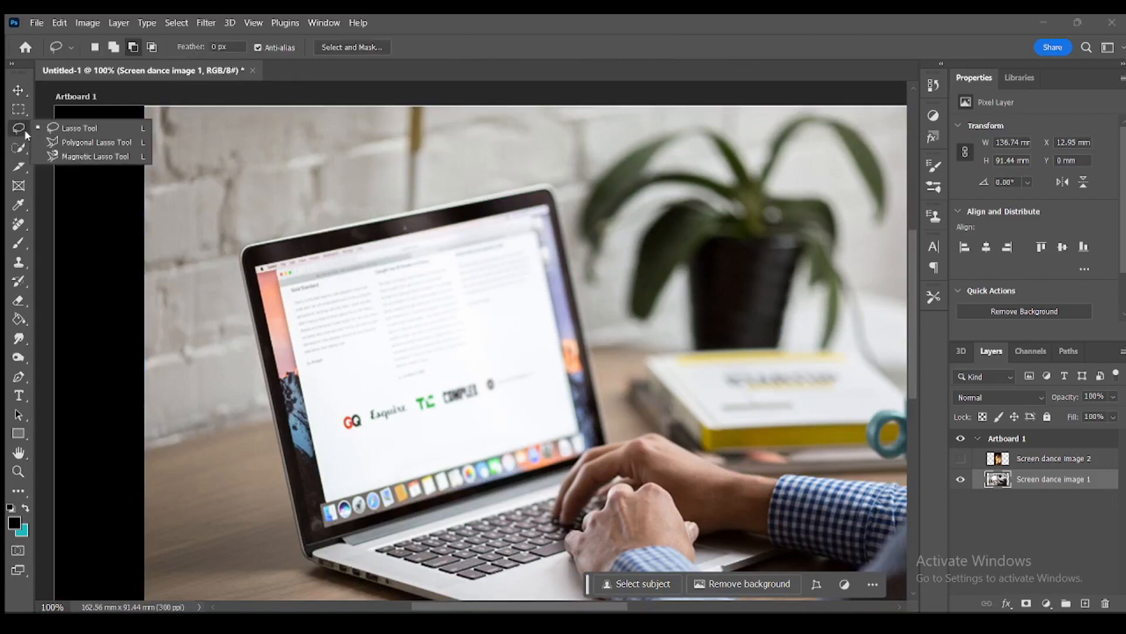
left_click(93, 143)
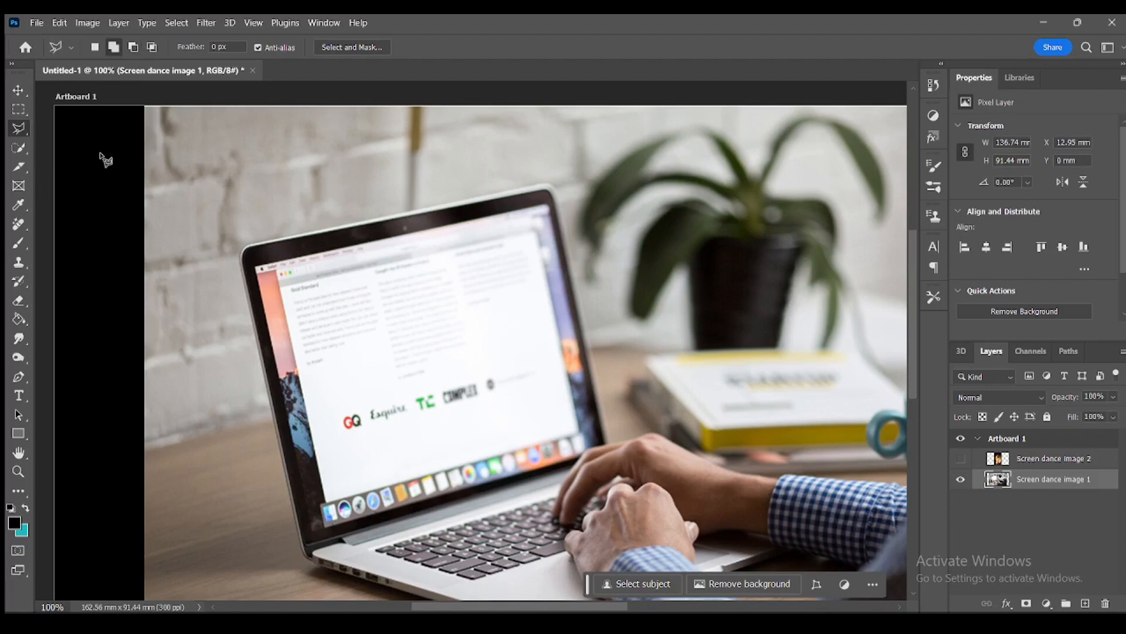
left_click(259, 271)
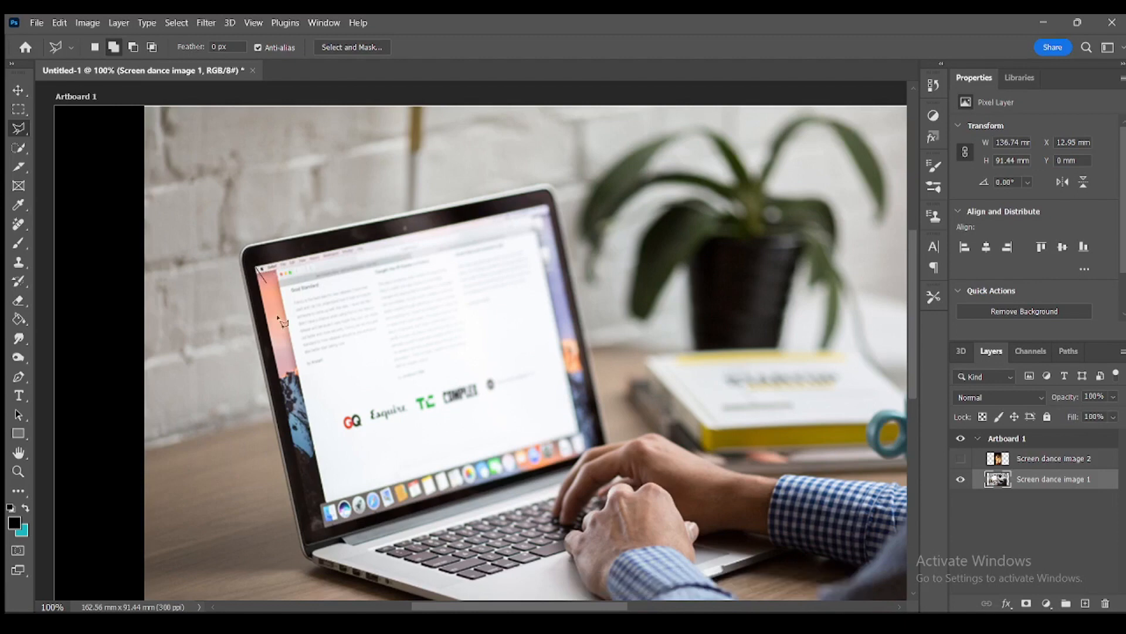
left_click(310, 532)
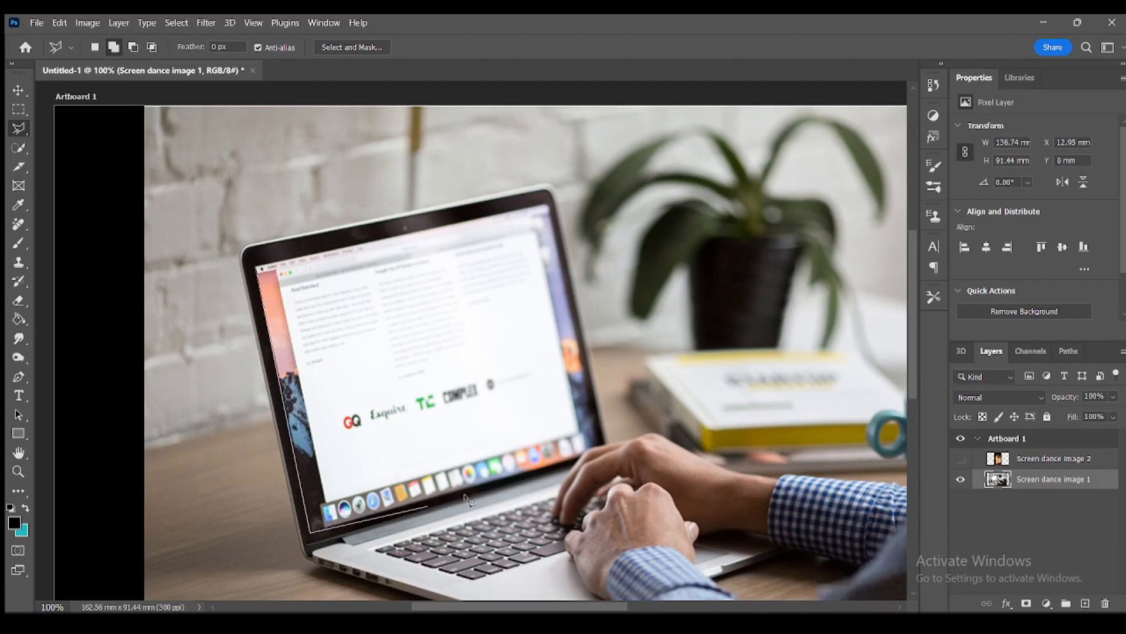
left_click(599, 445)
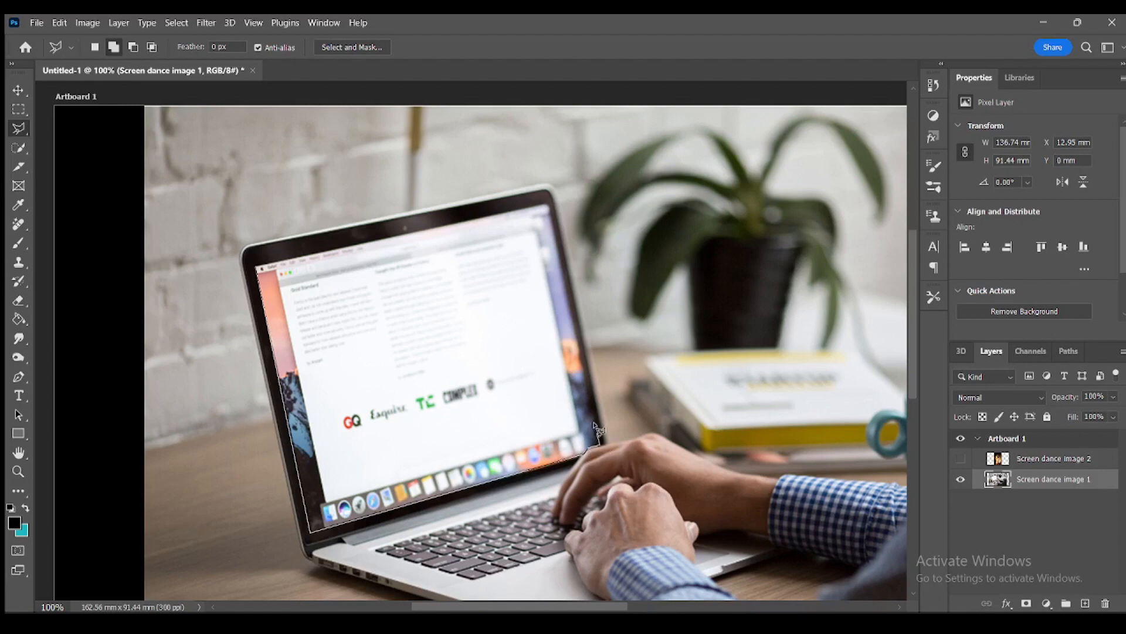
left_click(547, 204)
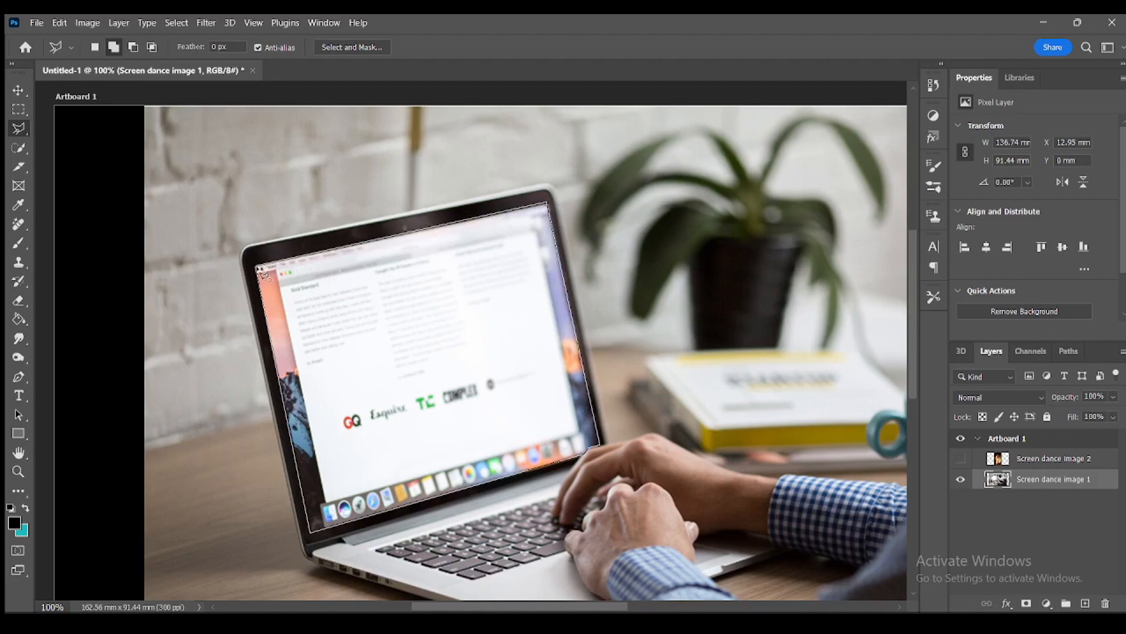
left_click(260, 271)
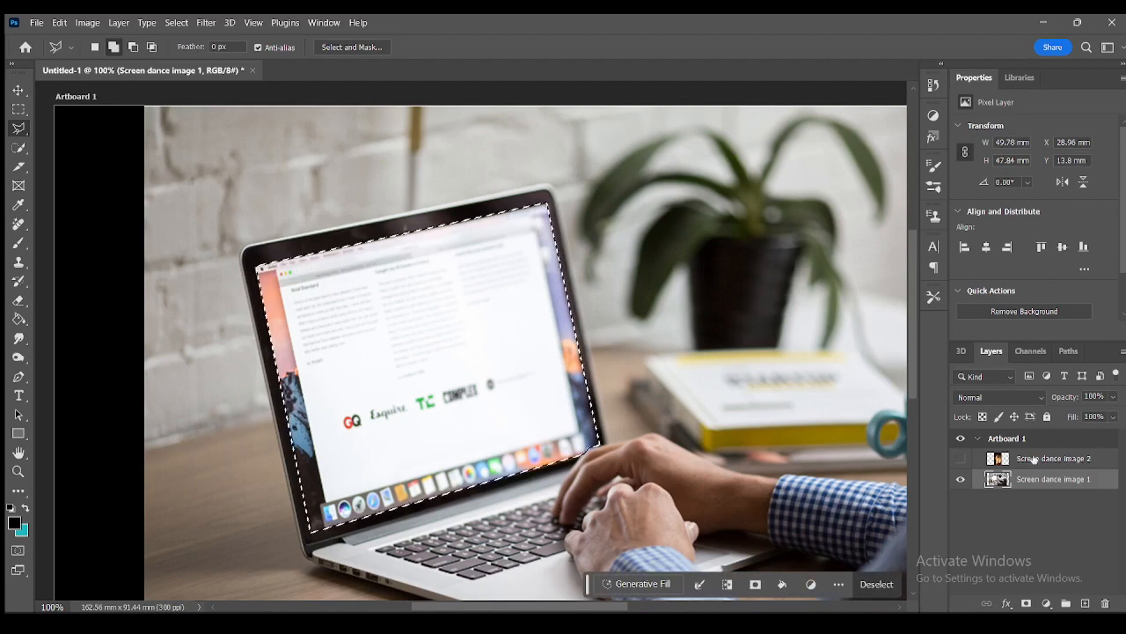
- Show the Screen dance image 2 layer and mask it with the laptop display selection
left_click(963, 461)
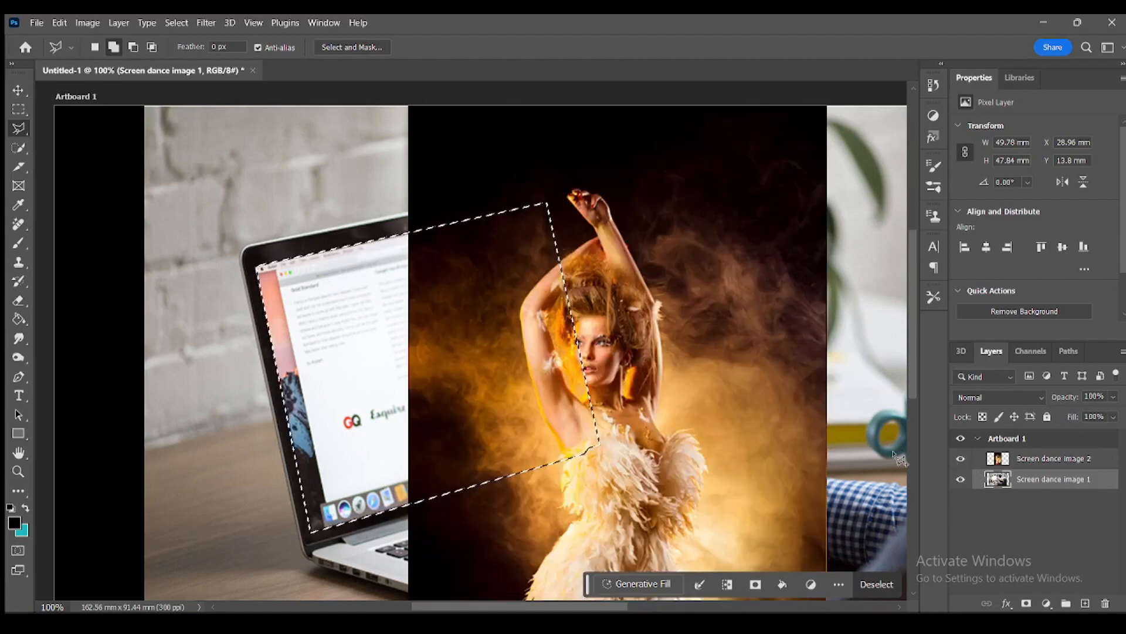
left_click(18, 90)
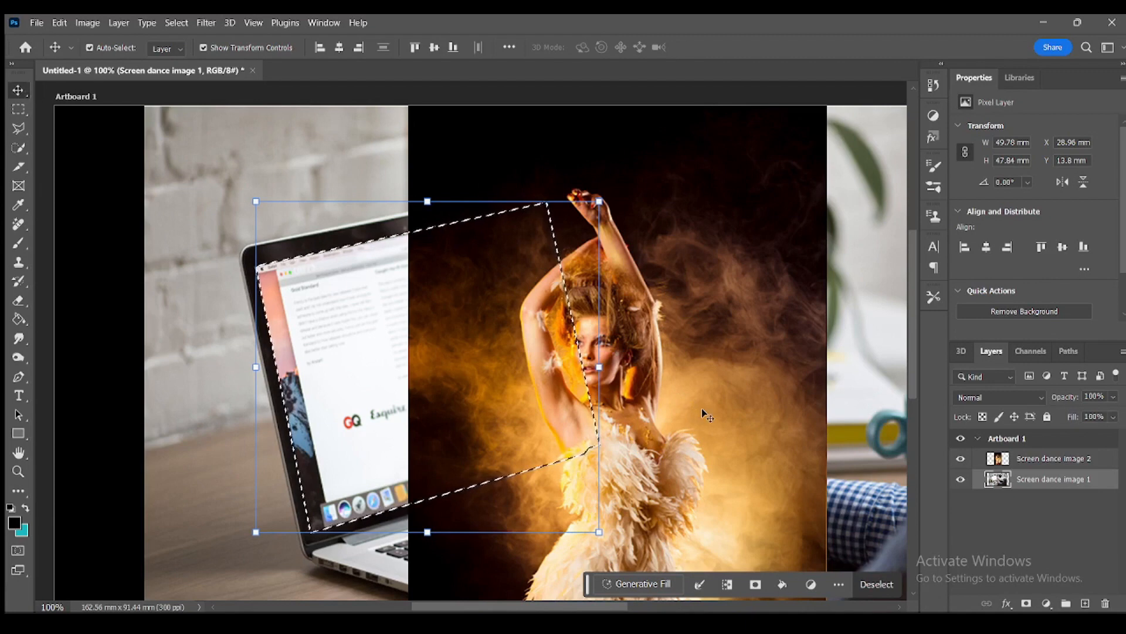
left_click(997, 459)
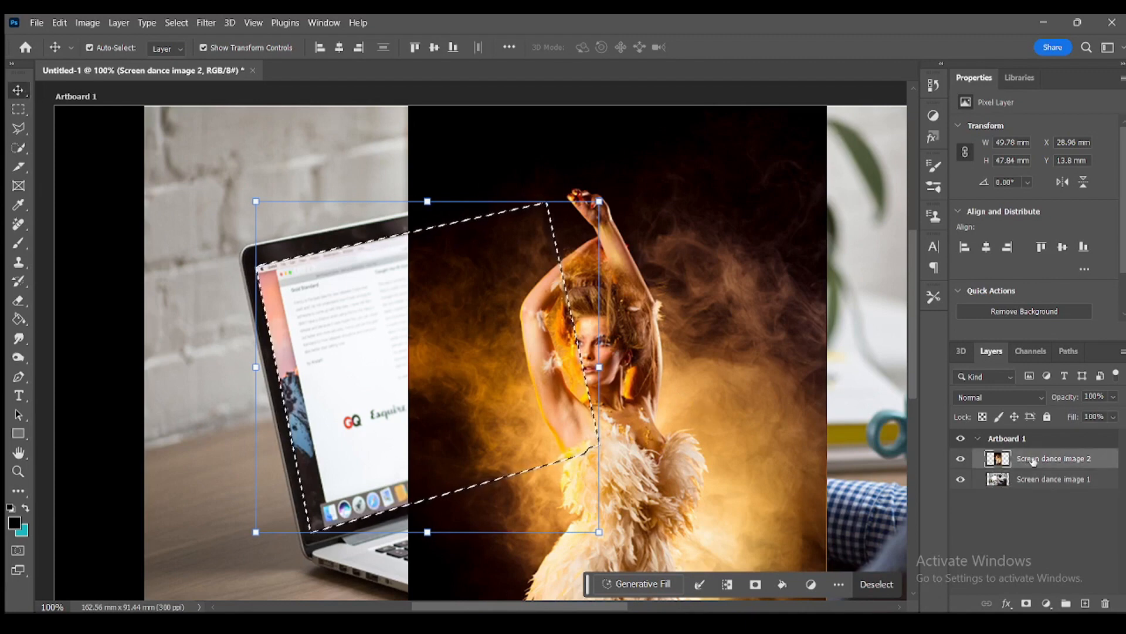
left_click(756, 585)
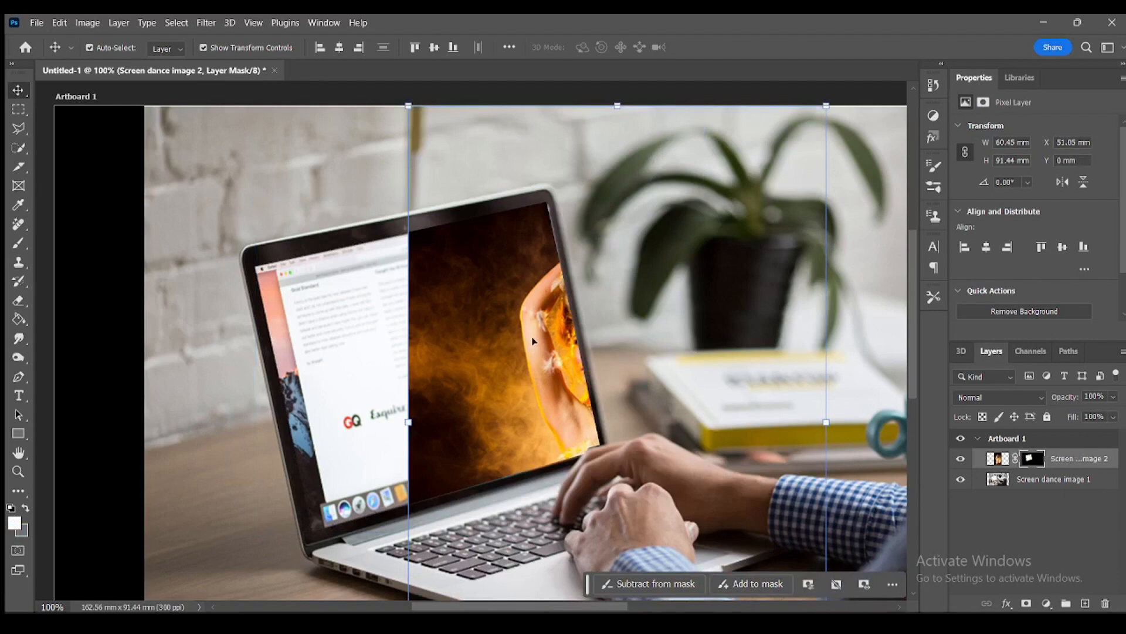
left_click_drag(537, 353, 352, 341)
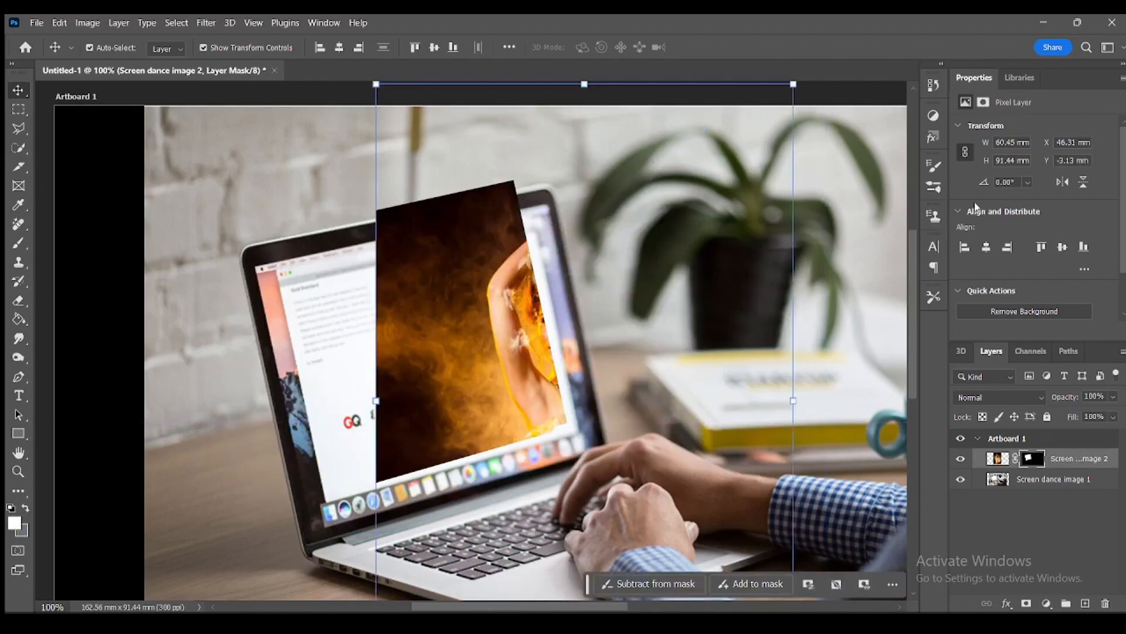
key("ctrl")
key("ctrl+z")
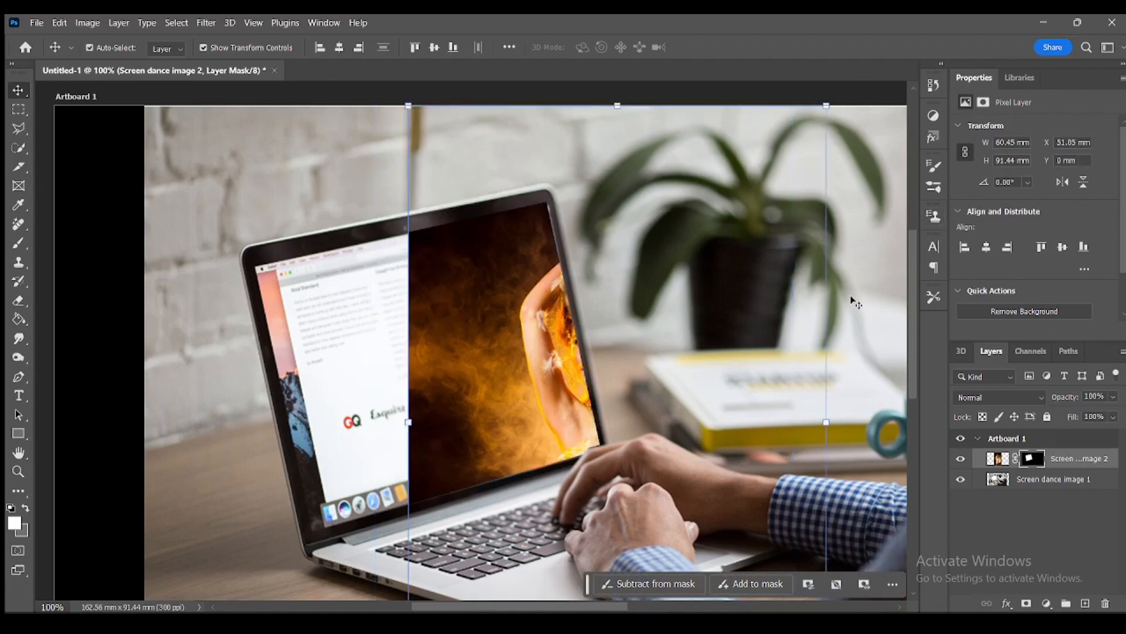
- Unlink the mask from Screen dance image 2 and move only the dancer picture until it fills the laptop display
left_click(1016, 460)
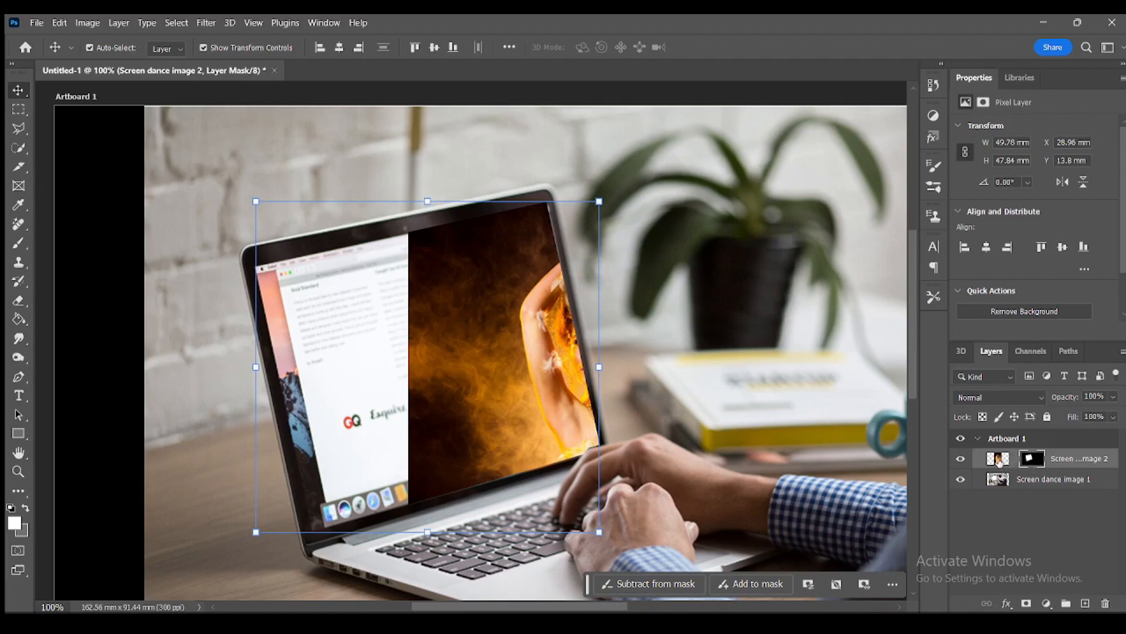
left_click(999, 459)
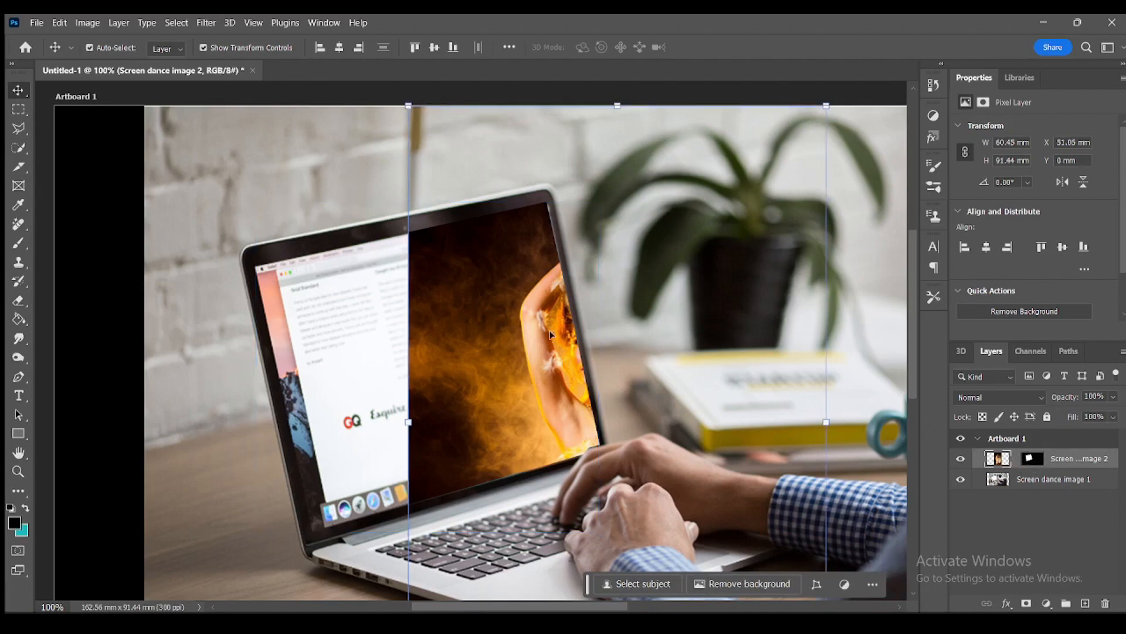
left_click_drag(550, 334, 336, 280)
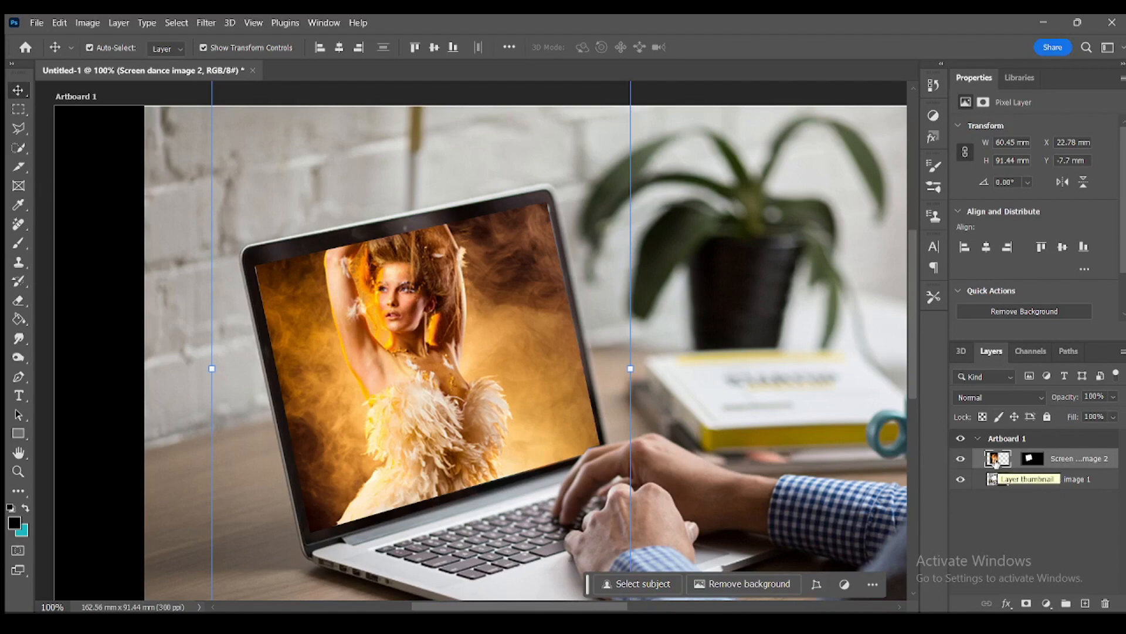
- Duplicate the masked Screen dance image 2 layer and disable the layer mask on the copy
key("ctrl")
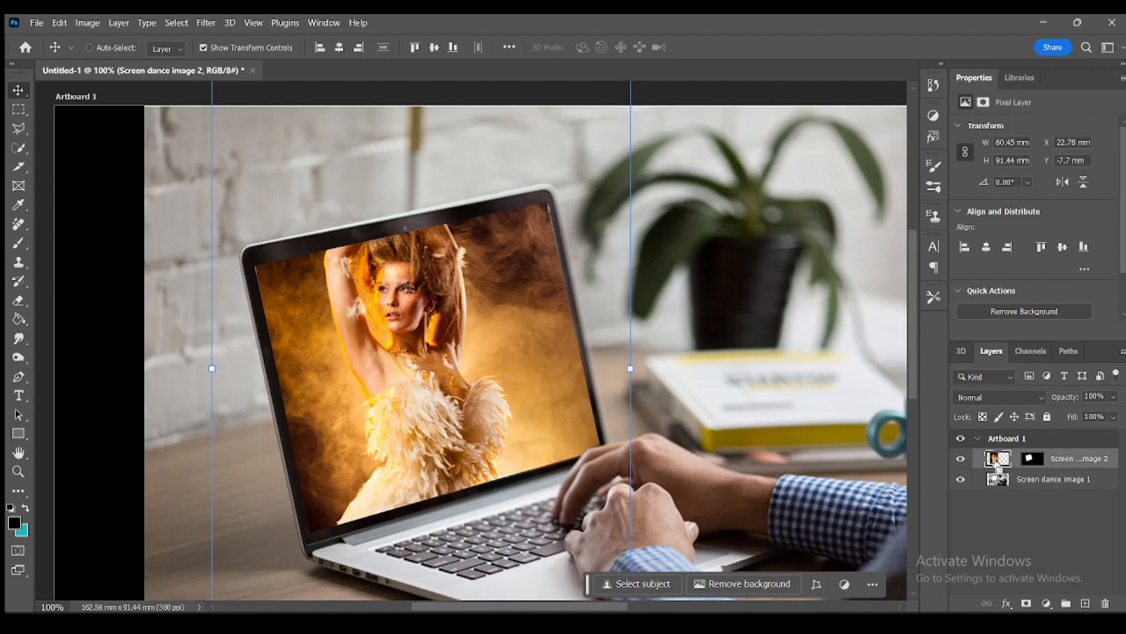
key("ctrl+j")
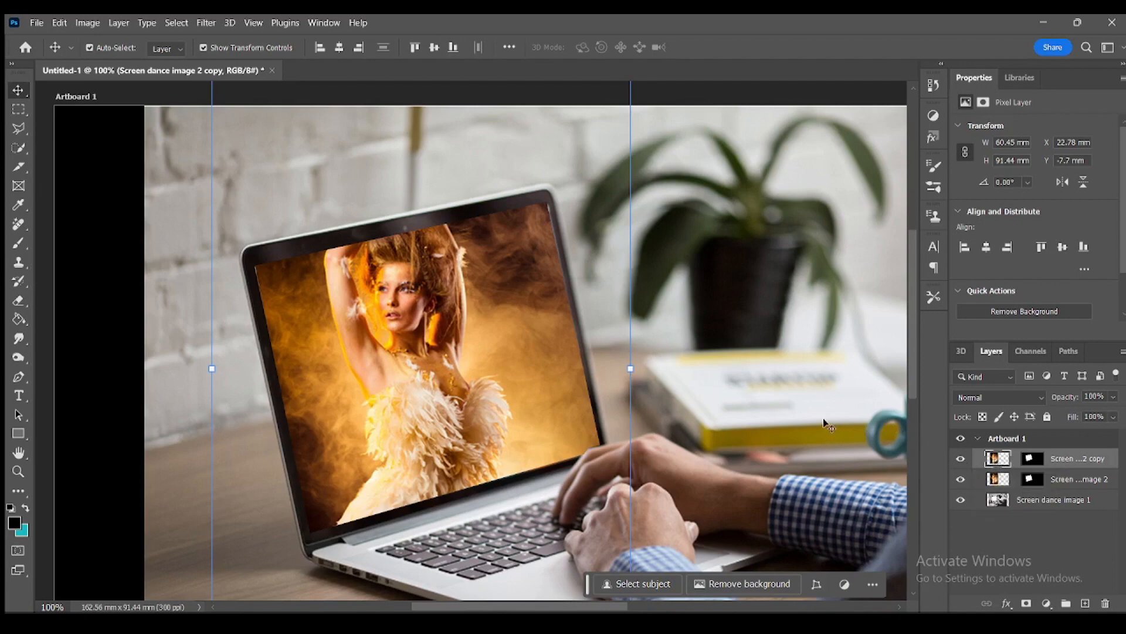
right_click(1096, 462)
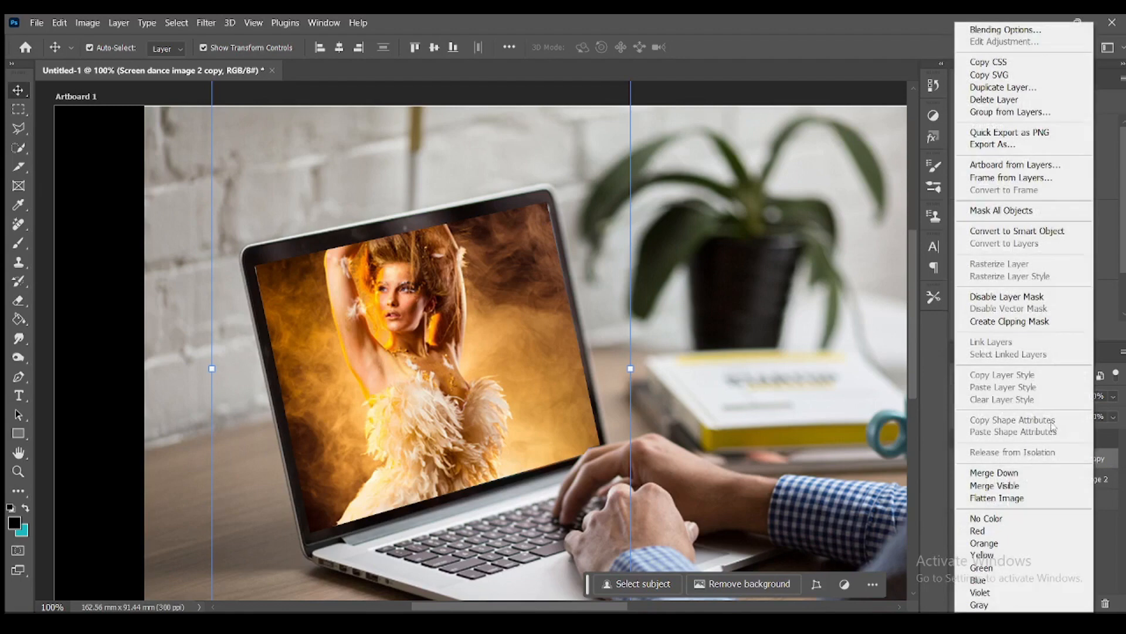
left_click(1007, 296)
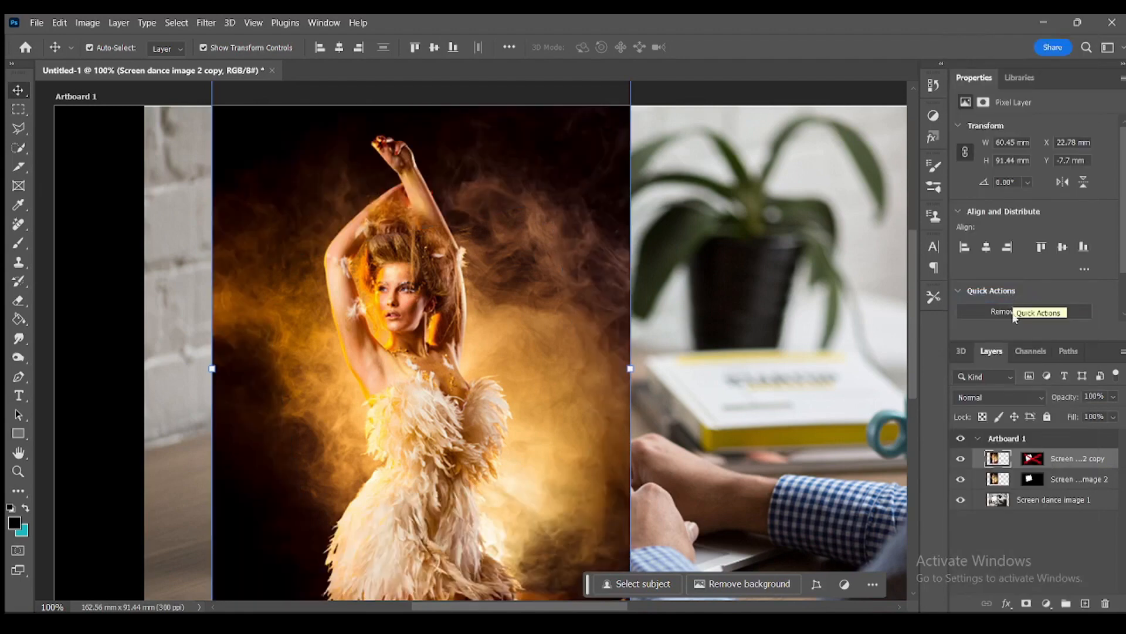
left_click(961, 459)
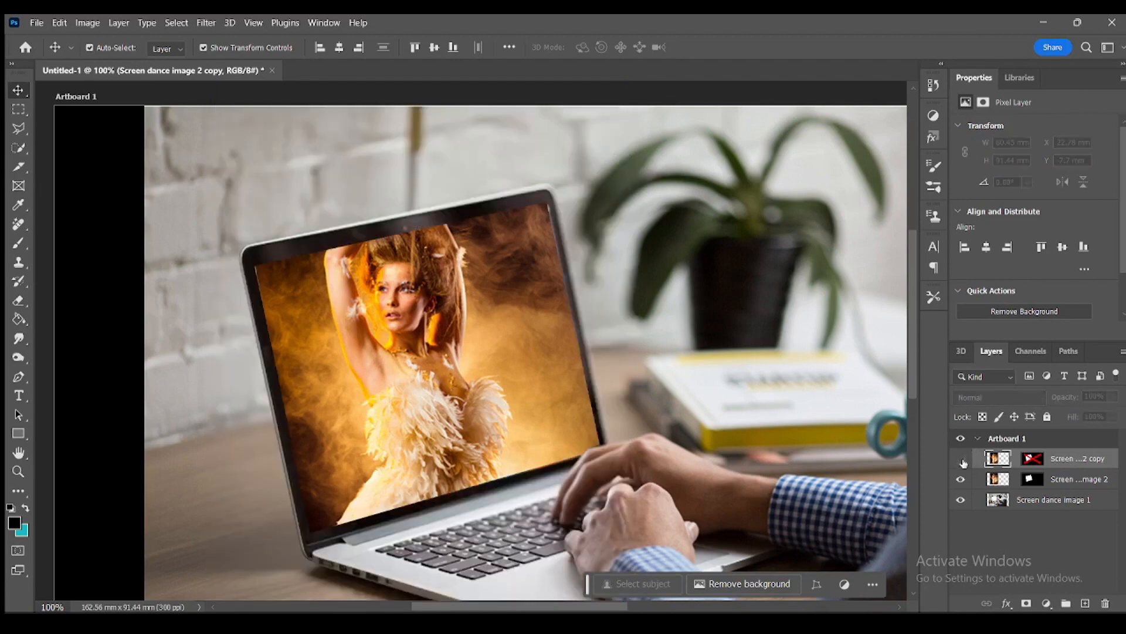
left_click(961, 458)
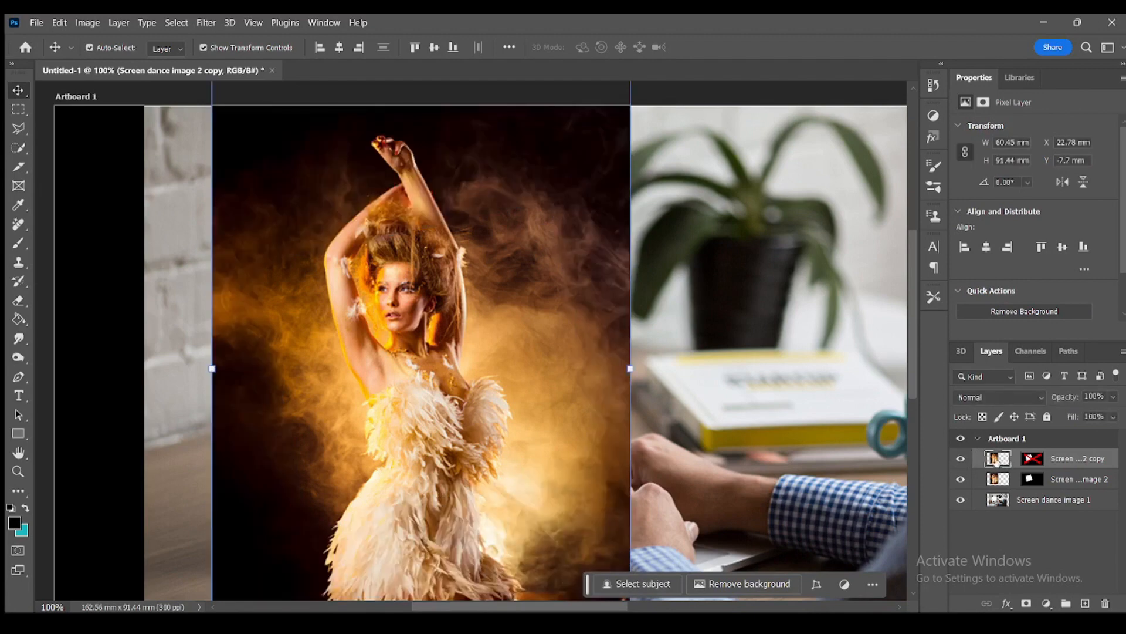
- Select the dancer as subject on the copied layer and subtract the background gaps between her arms and head using the Lasso tool
left_click(622, 583)
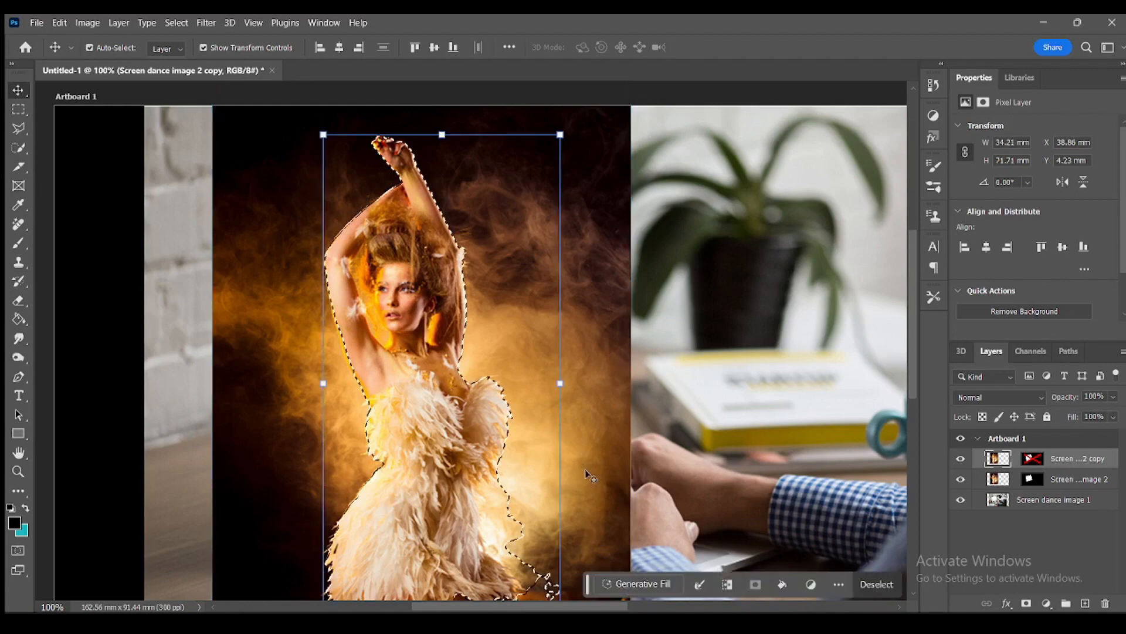
left_click(20, 134)
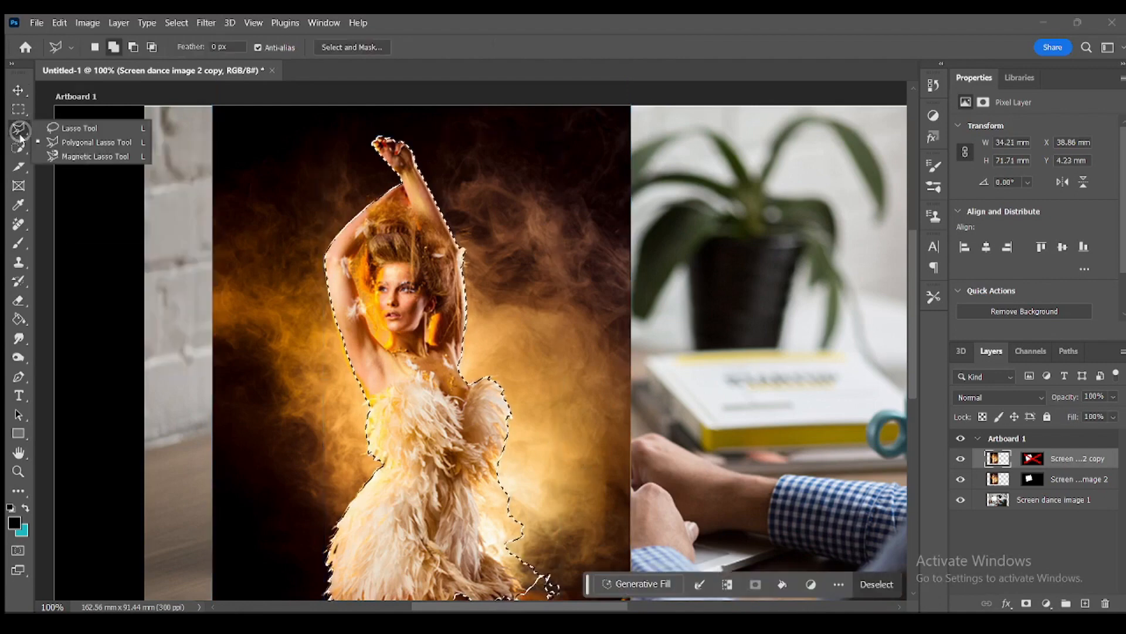
left_click(79, 129)
key("alt")
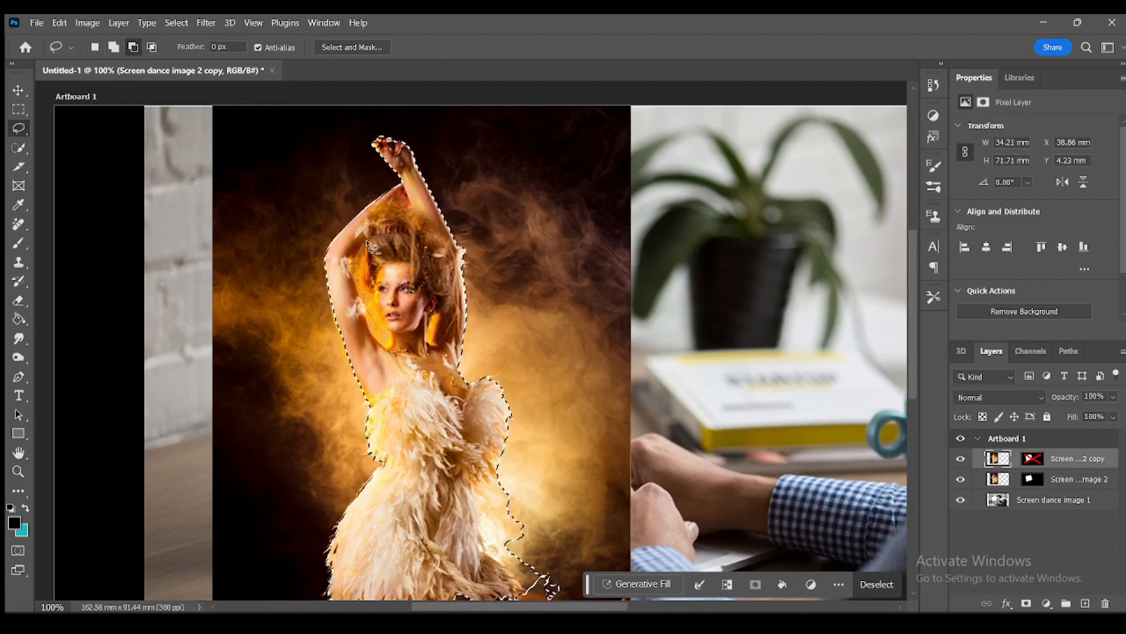
mouse_move(367, 241)
left_mouse_down()
mouse_move(355, 285)
mouse_move(394, 350)
mouse_move(371, 285)
mouse_move(374, 247)
left_mouse_up()
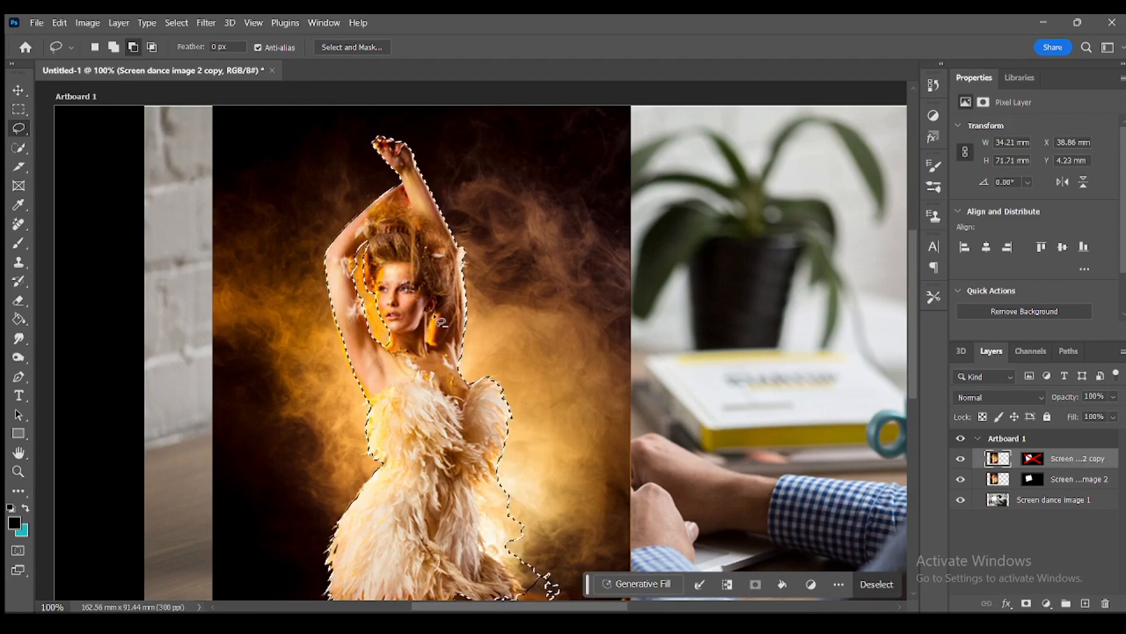
left_click_drag(438, 312, 440, 329)
- Subtract the dancer's lower body and skirt below the waist from the selection with the Lasso tool
left_click_drag(913, 371, 917, 425)
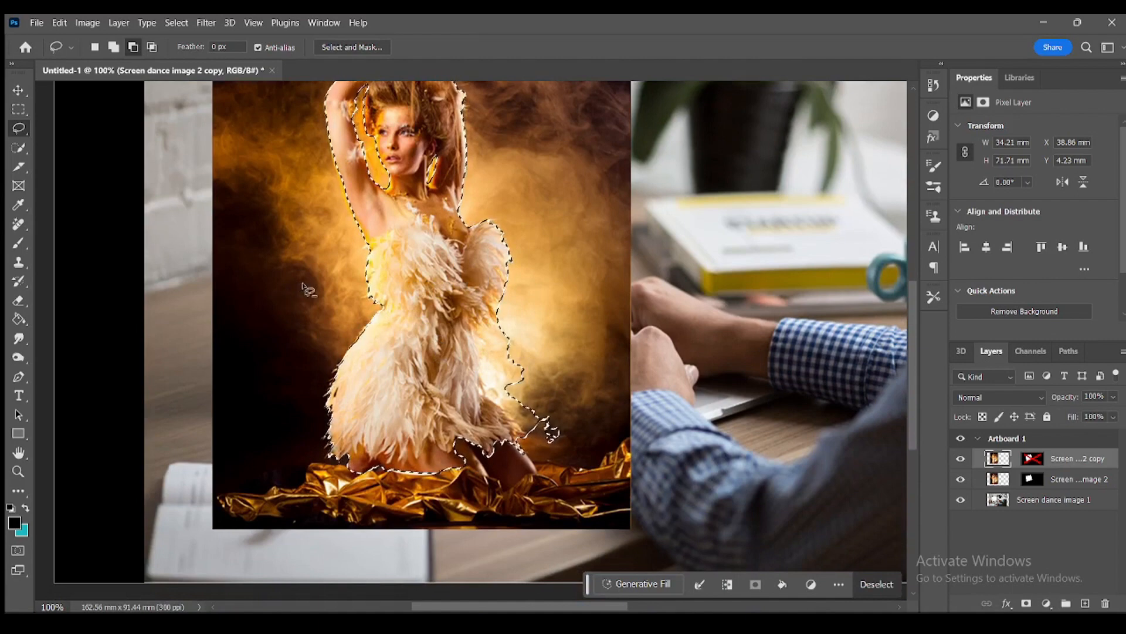
mouse_move(357, 312)
left_mouse_down()
mouse_move(445, 325)
mouse_move(502, 319)
mouse_move(542, 295)
mouse_move(559, 326)
mouse_move(579, 457)
mouse_move(516, 496)
mouse_move(429, 501)
mouse_move(329, 495)
mouse_move(282, 475)
mouse_move(269, 406)
mouse_move(290, 366)
mouse_move(362, 320)
left_mouse_up()
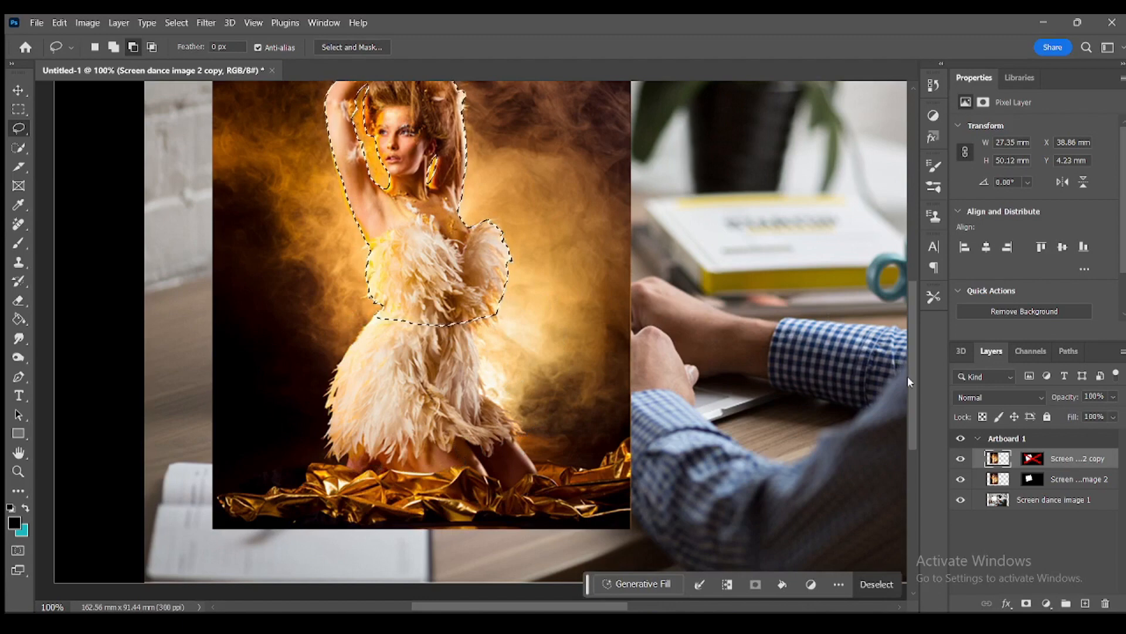
left_click_drag(908, 376, 909, 332)
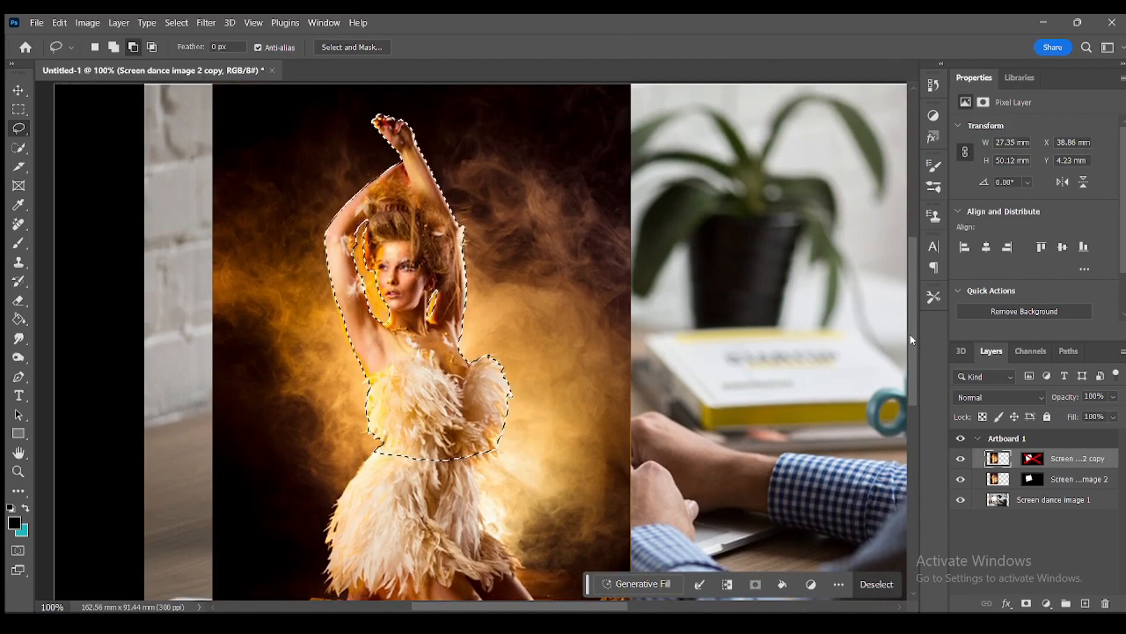
- Copy the selected upper body of the dancer to a new layer and hide the Screen dance image 2 copy layer
key("ctrl+j")
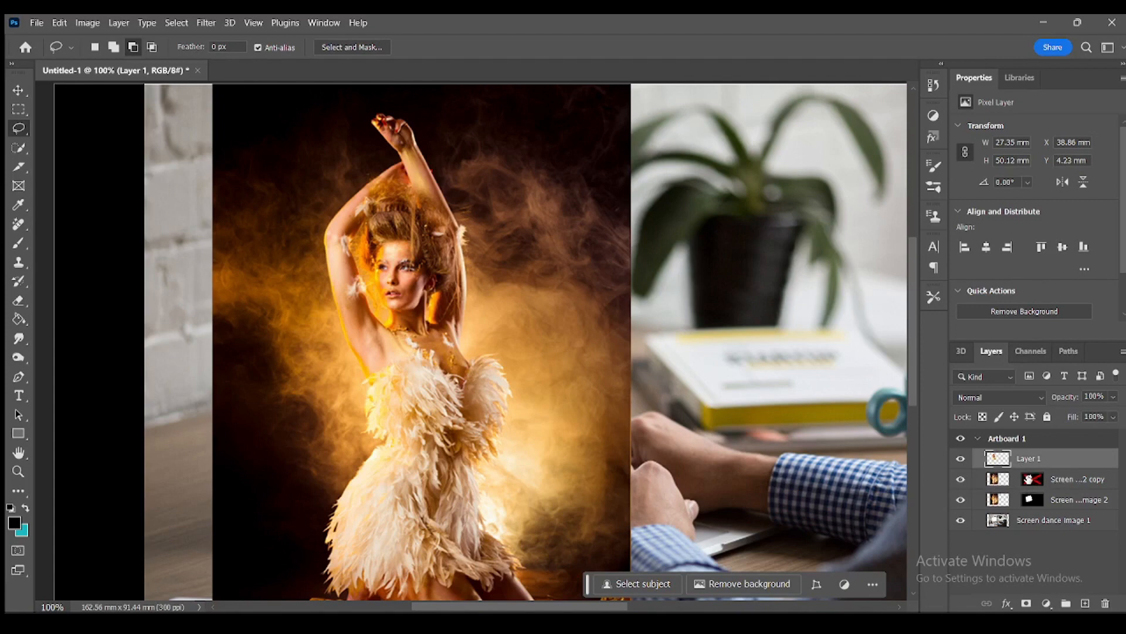
left_click(962, 479)
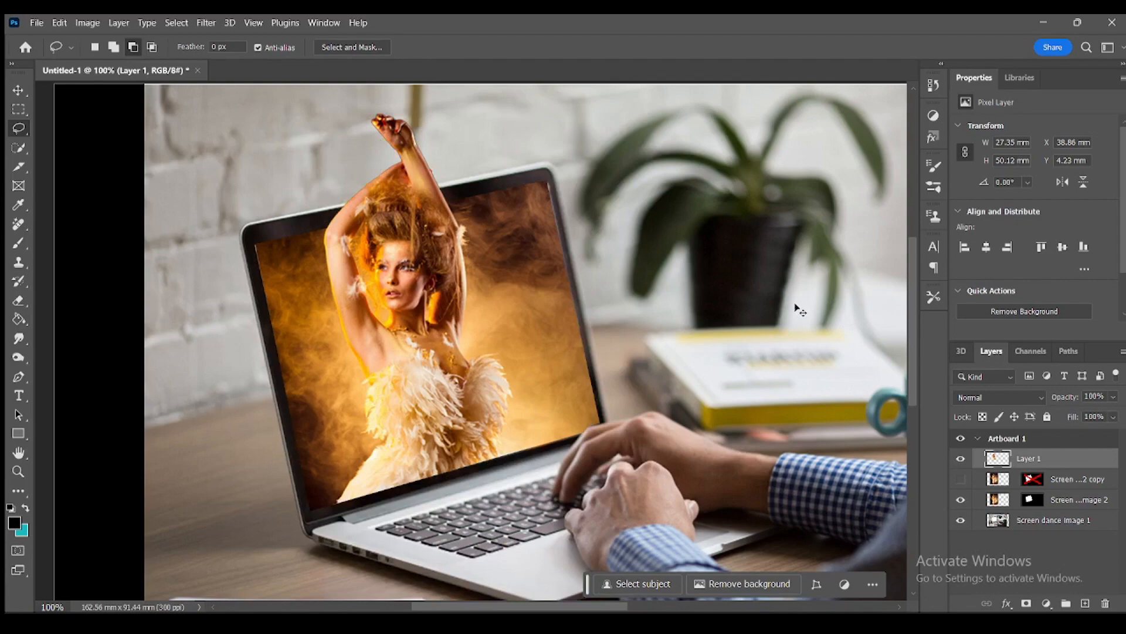
key("ctrl+minus")
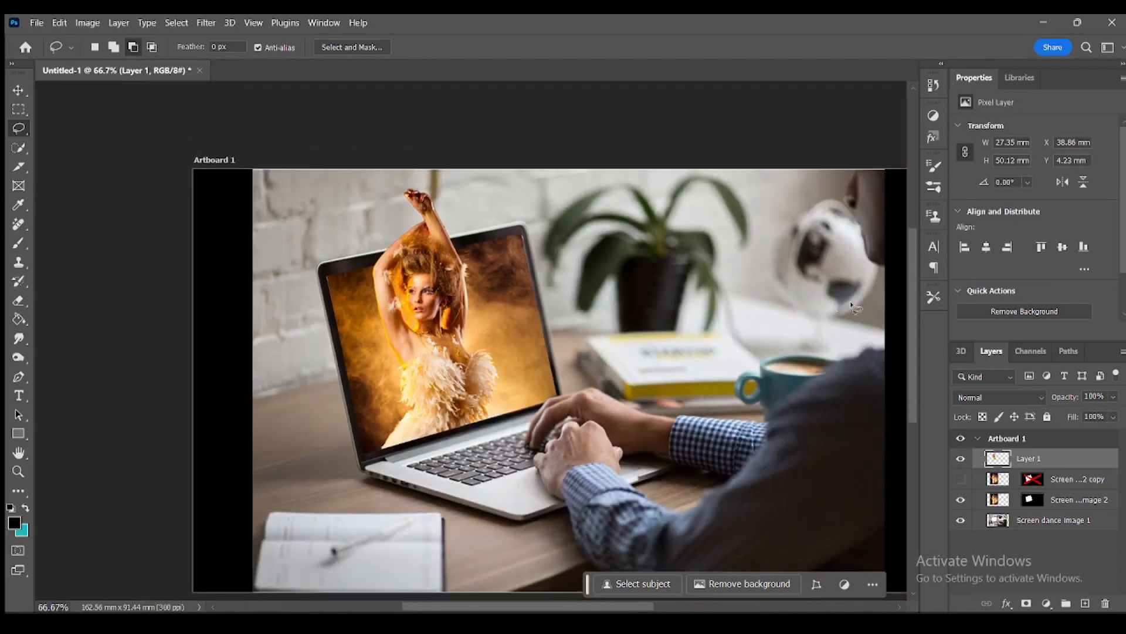
left_click_drag(910, 312, 910, 326)
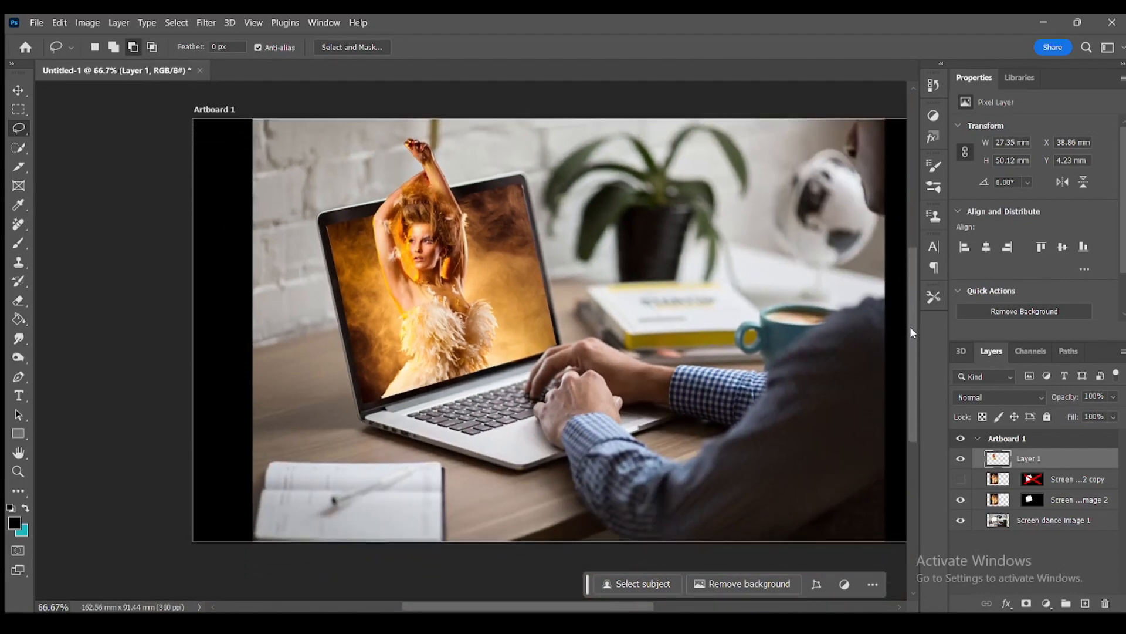
left_click_drag(562, 609, 593, 609)
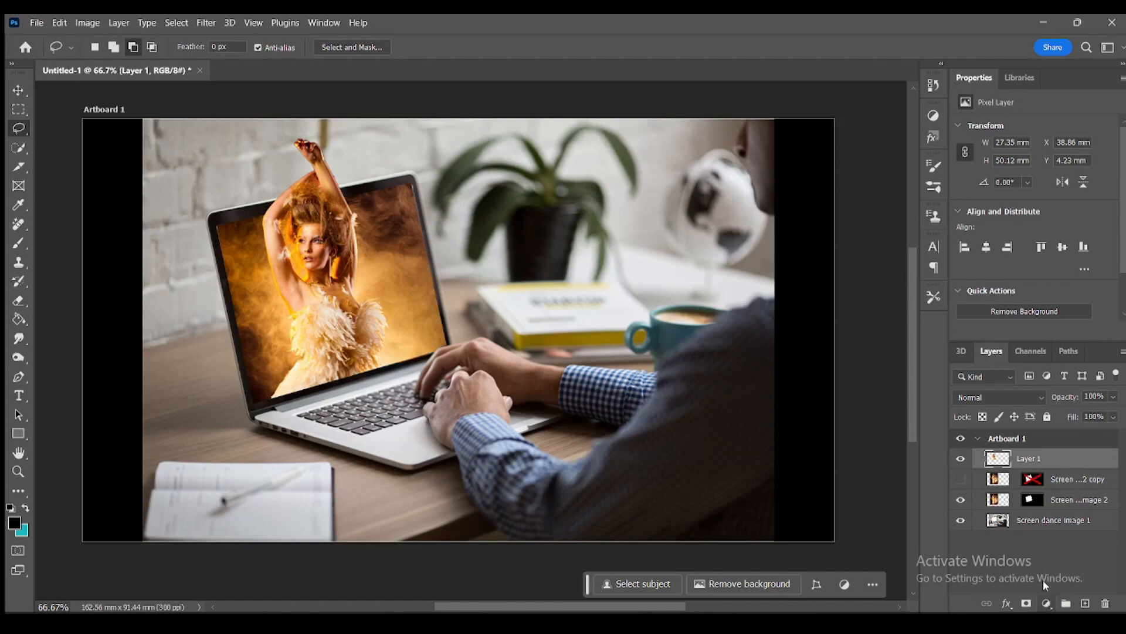
- Add a Gradient Fill layer on top using the Orange_05 preset from the Oranges group
left_click(1046, 603)
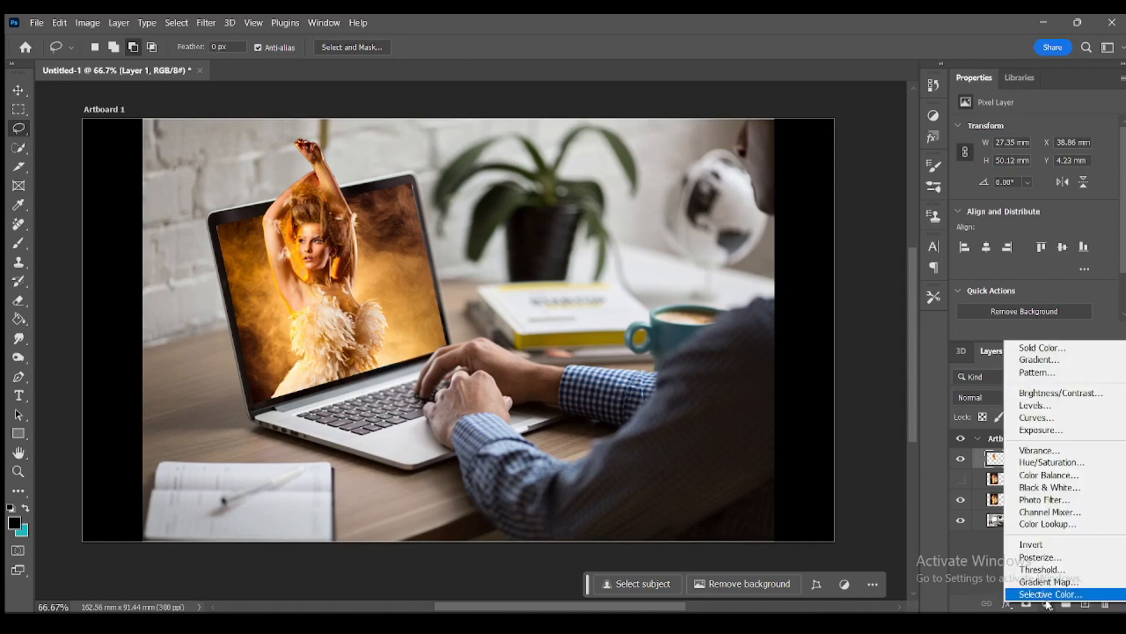
left_click(1053, 360)
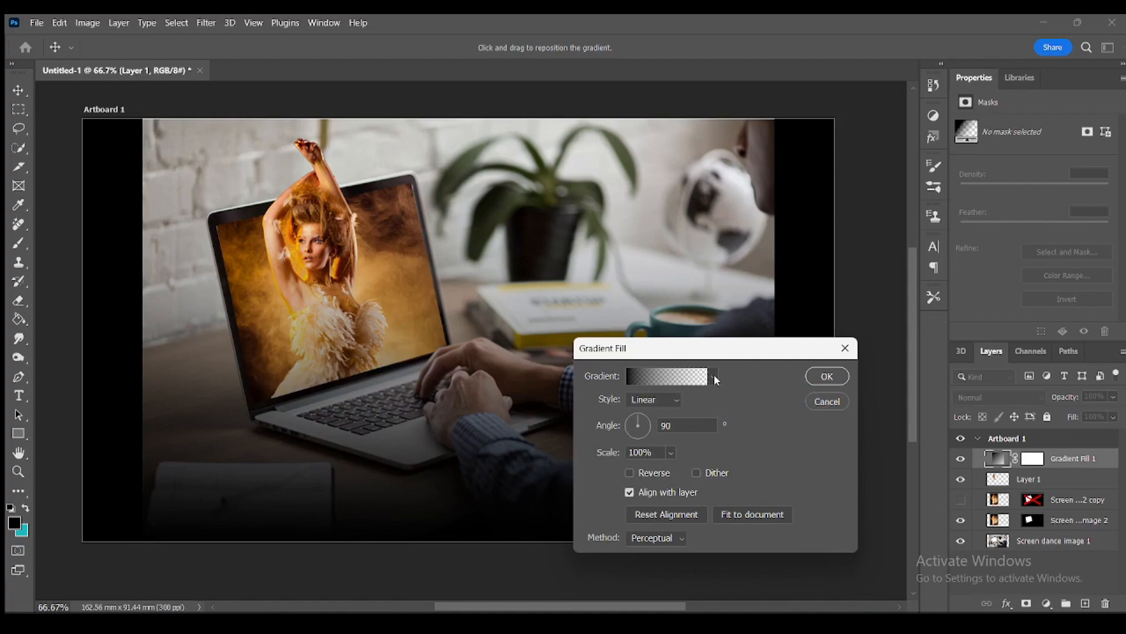
left_click(714, 378)
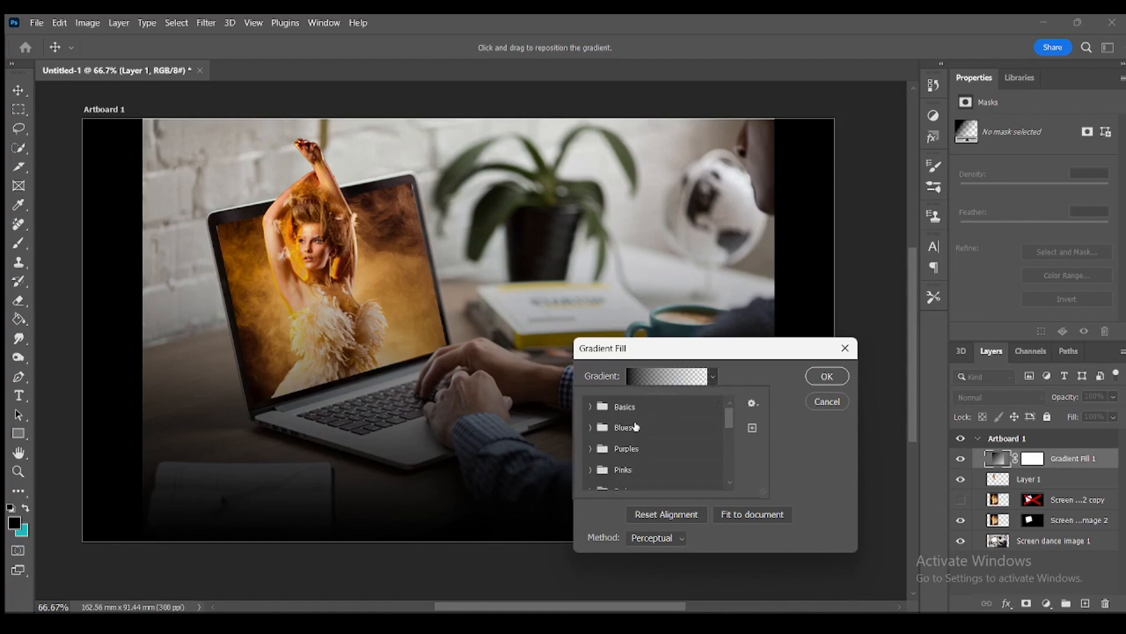
scroll(636, 427, "down", 3)
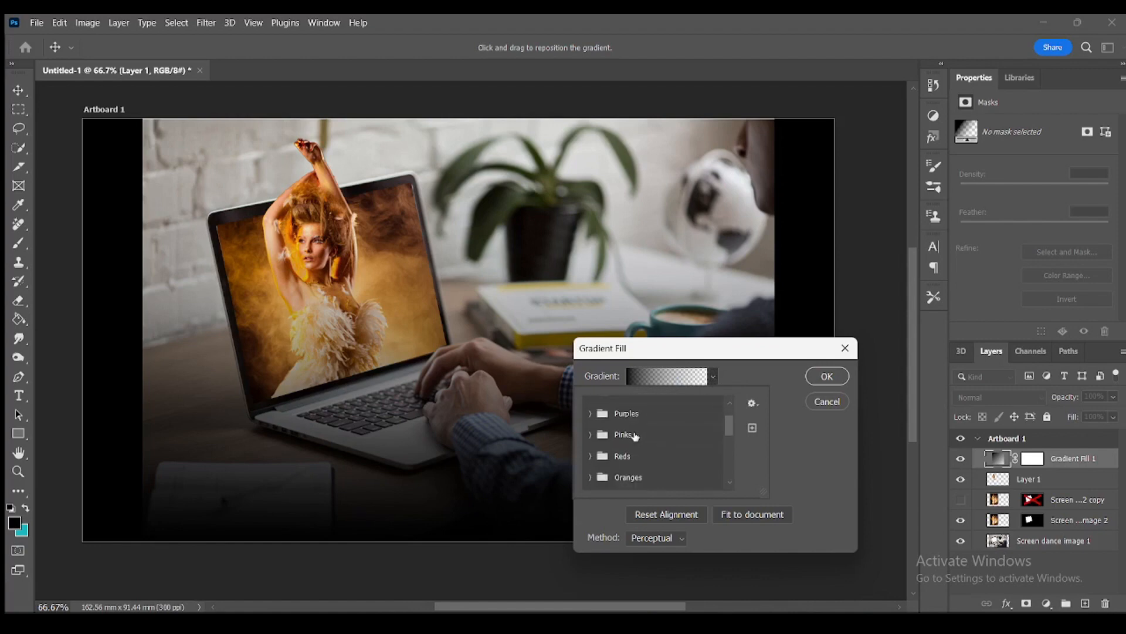
scroll(634, 437, "down", 1)
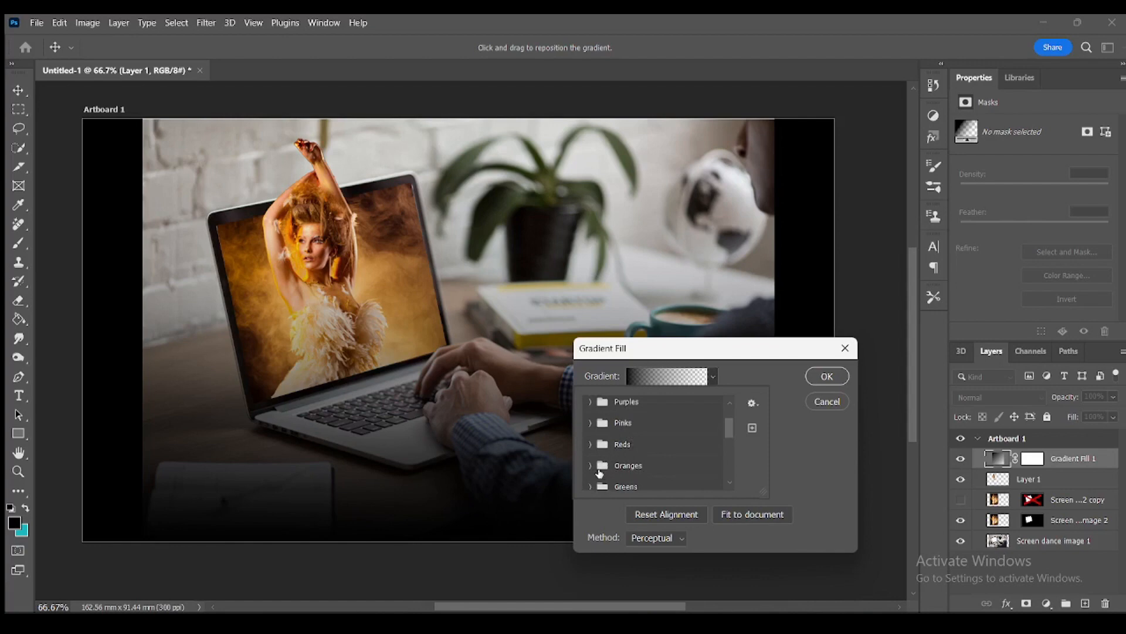
left_click(592, 466)
scroll(665, 471, "down", 2)
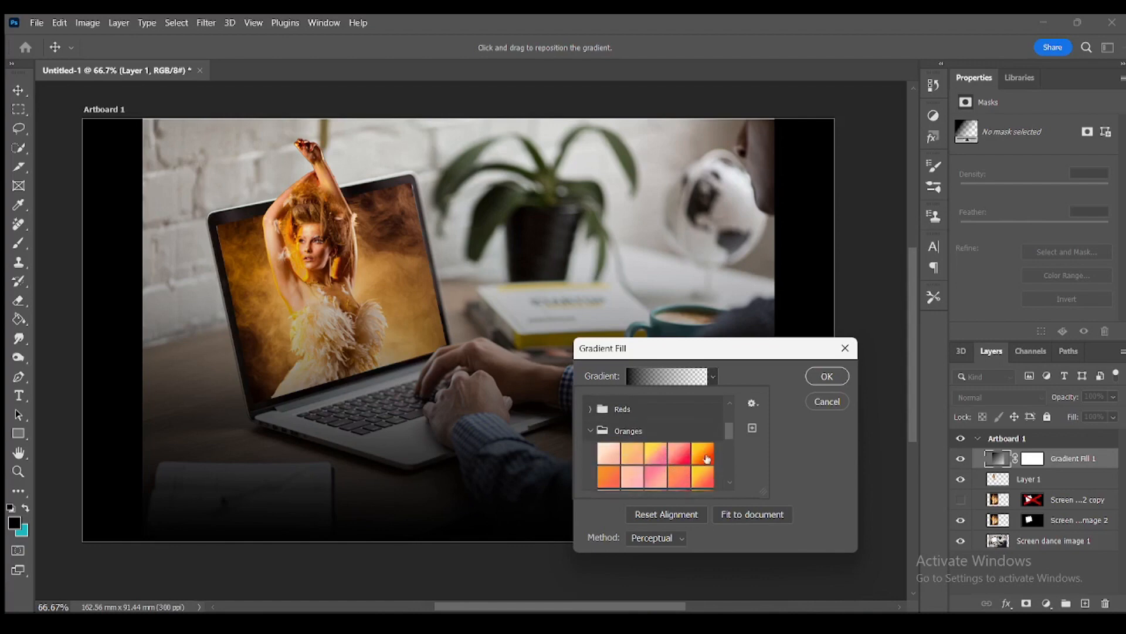
left_click(707, 459)
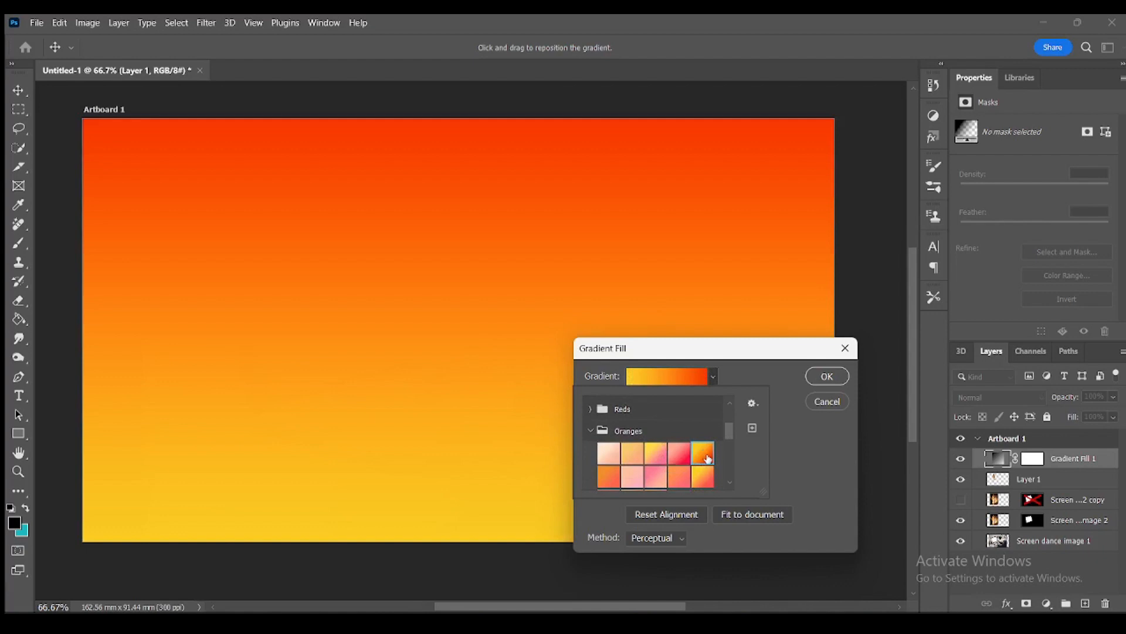
left_click(780, 385)
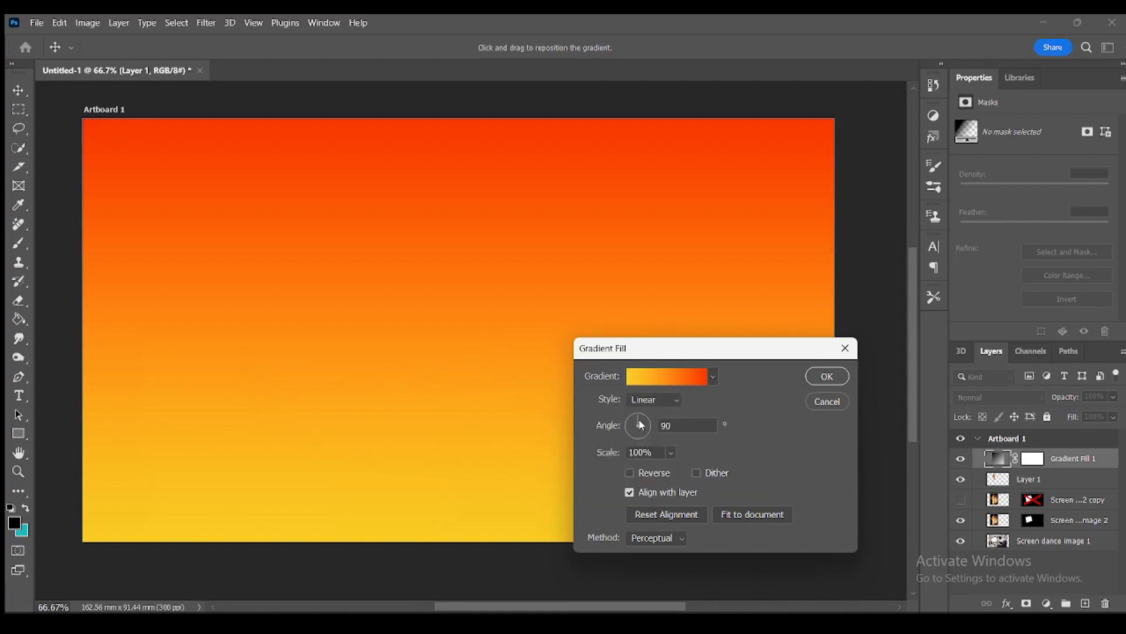
- Set the gradient fill's style to Radial and its angle to 132.38°
left_click(646, 402)
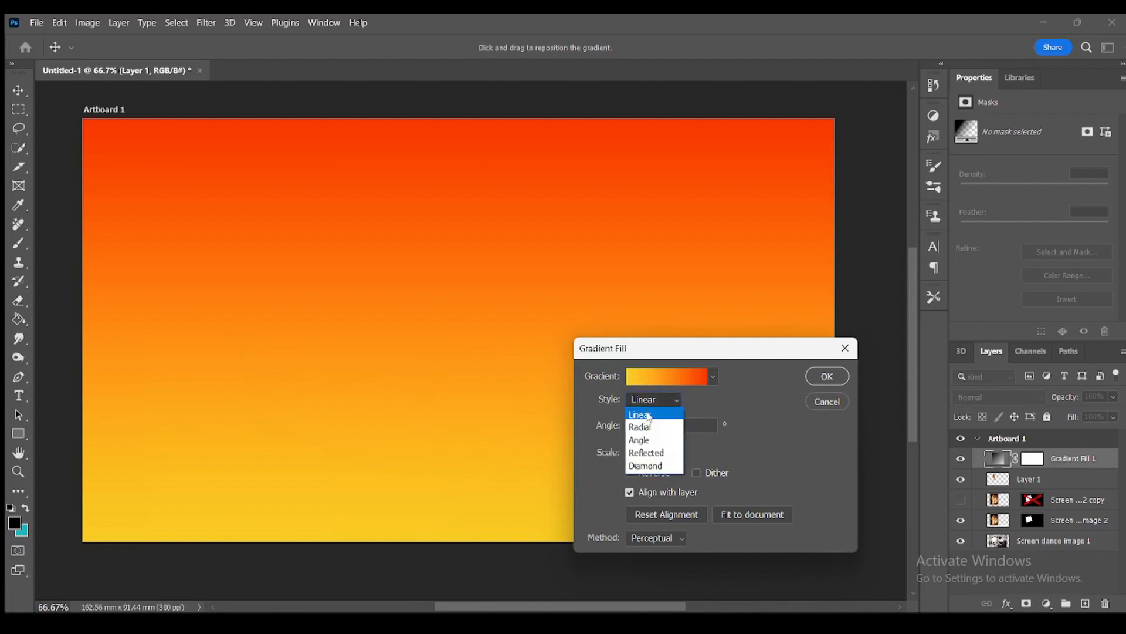
left_click(648, 429)
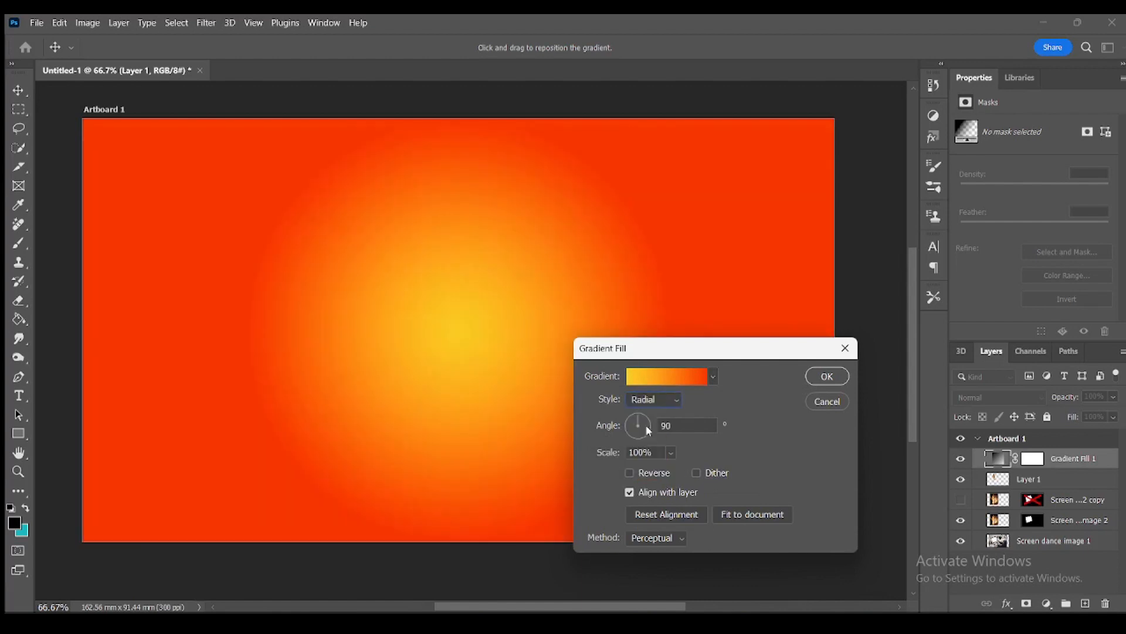
left_click(634, 424)
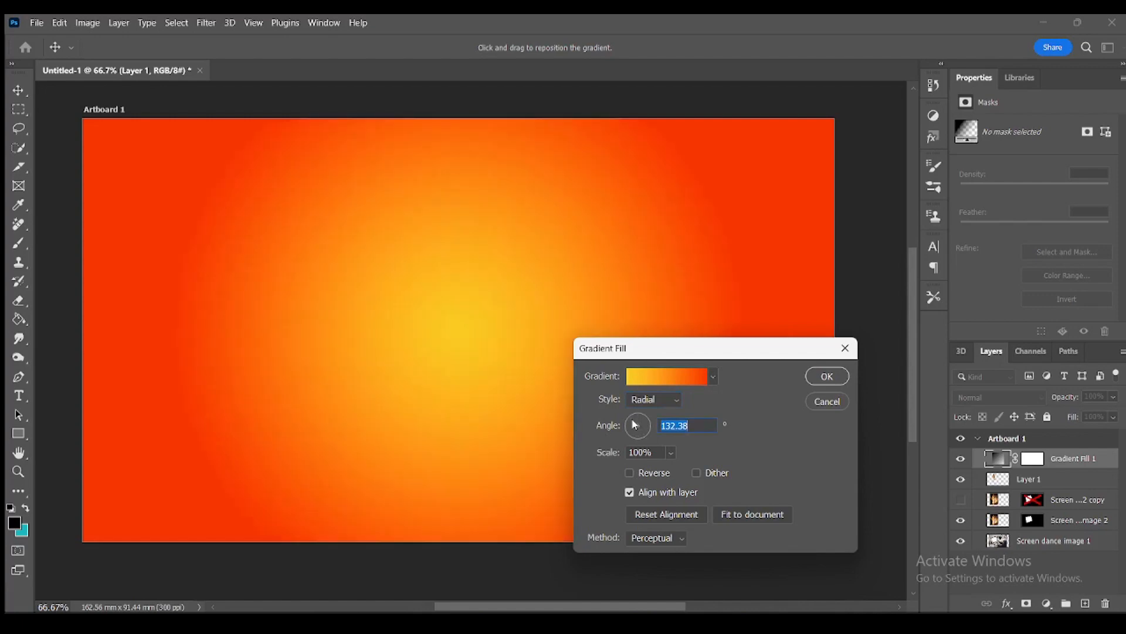
- Edit the gradient's colors and move the red end stop to location 53
left_click(670, 382)
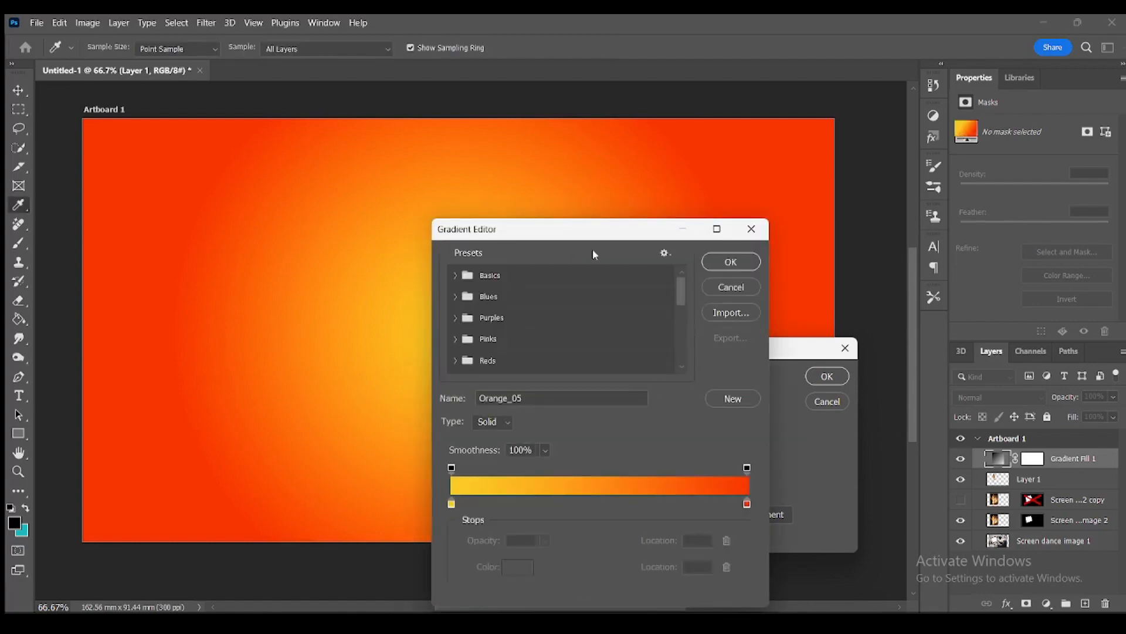
left_click_drag(594, 243, 609, 185)
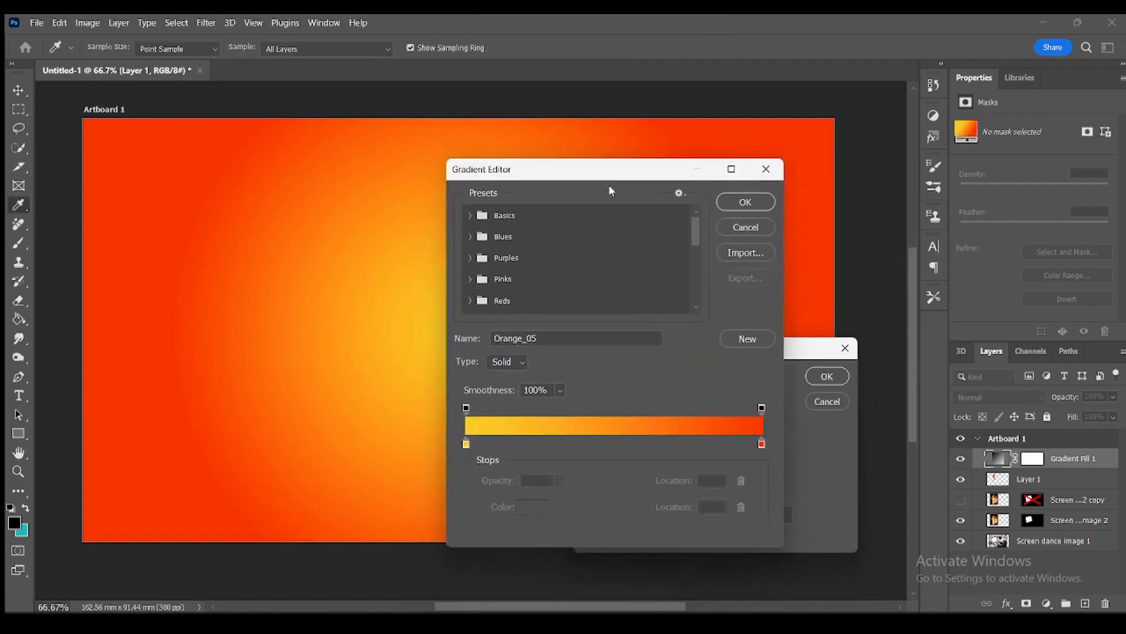
left_click_drag(762, 444, 622, 445)
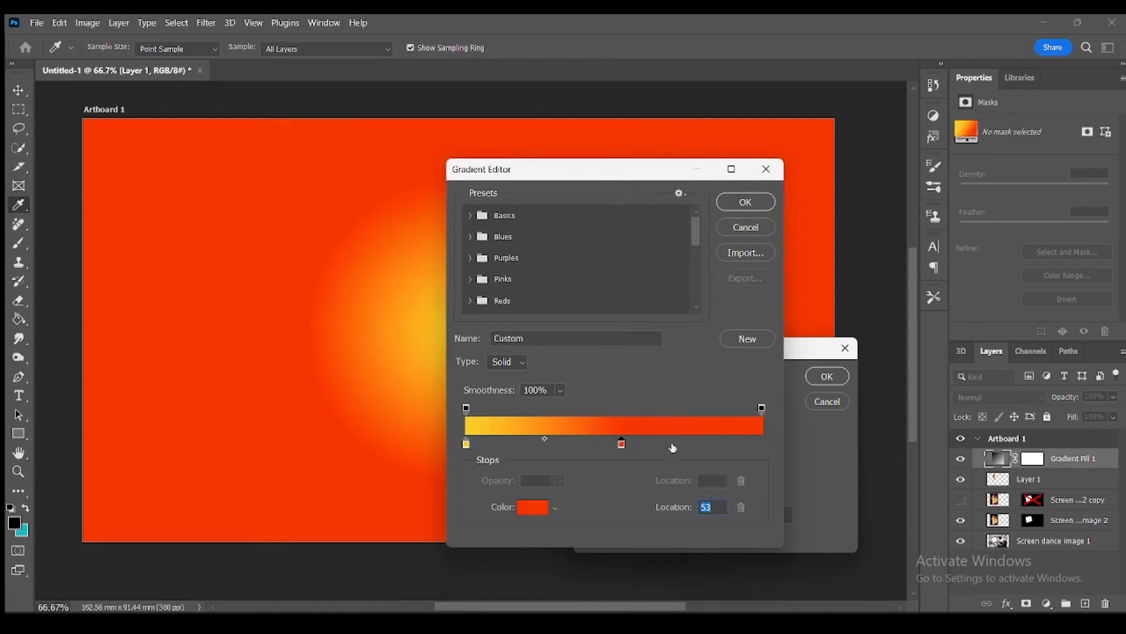
- Add a dark red stop with color 2b0101 at location 100 and accept the edited gradient
left_click(762, 444)
double_click(762, 445)
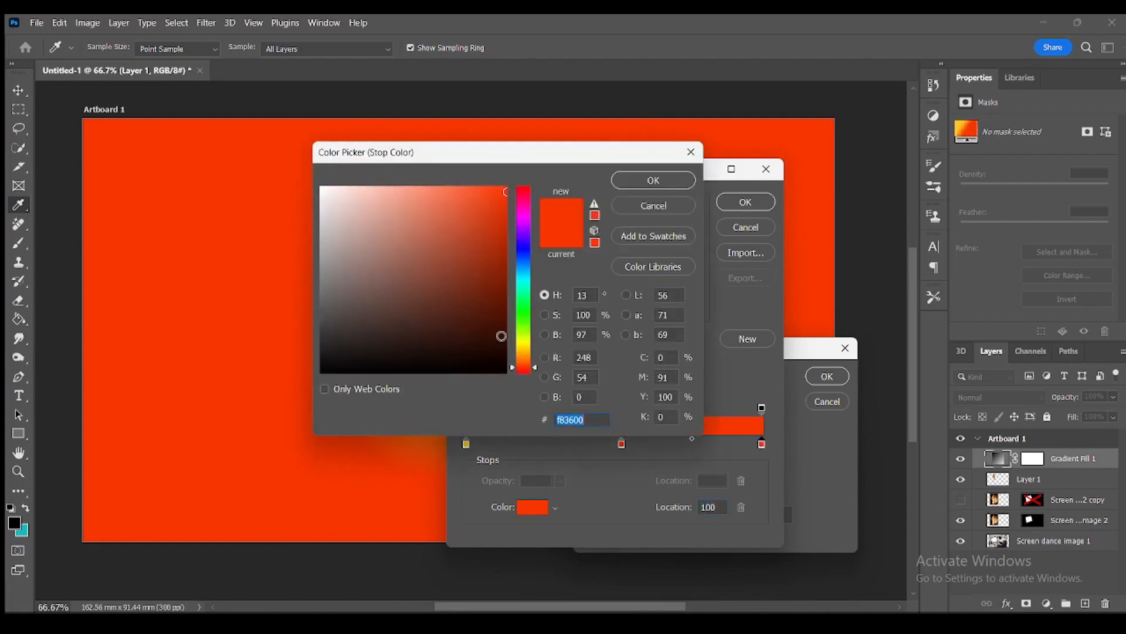
left_click(506, 342)
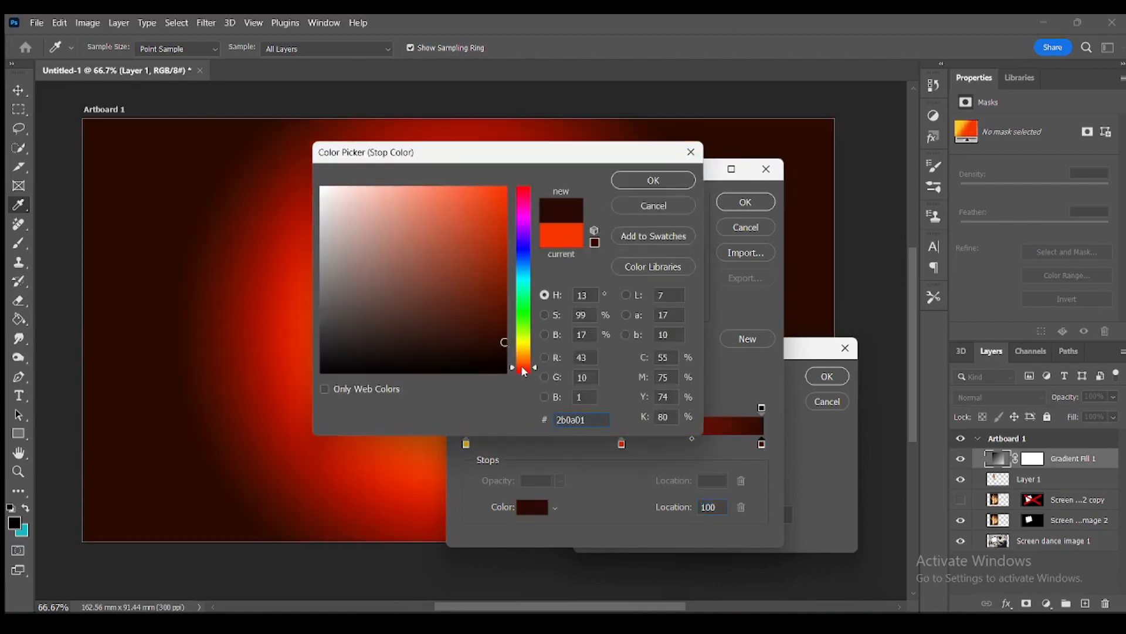
left_click_drag(522, 370, 521, 381)
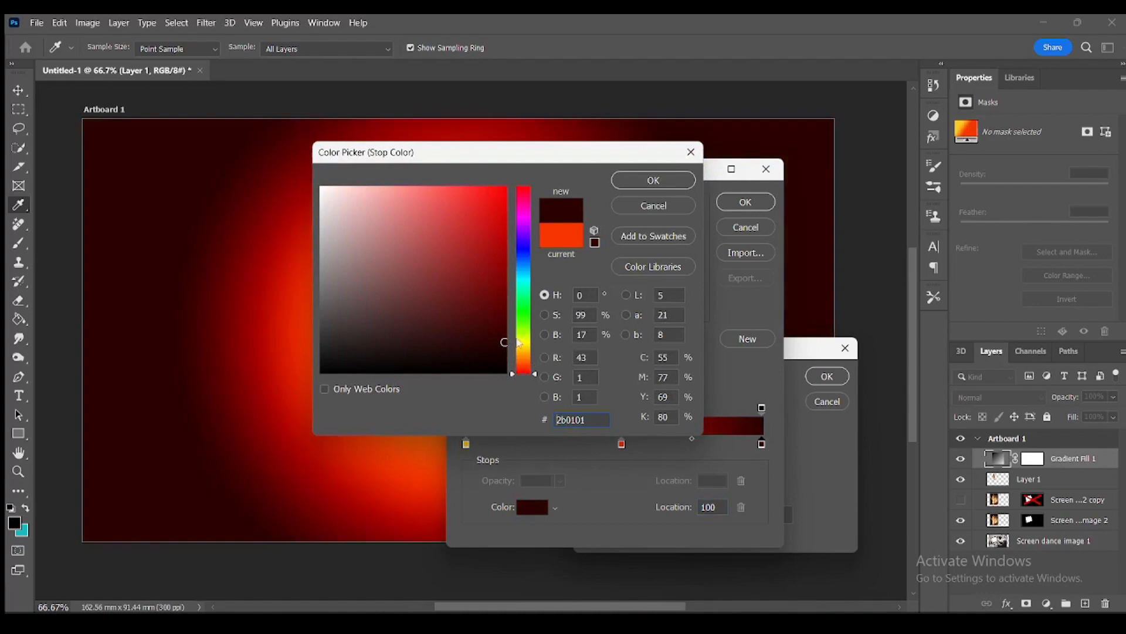
left_click(668, 182)
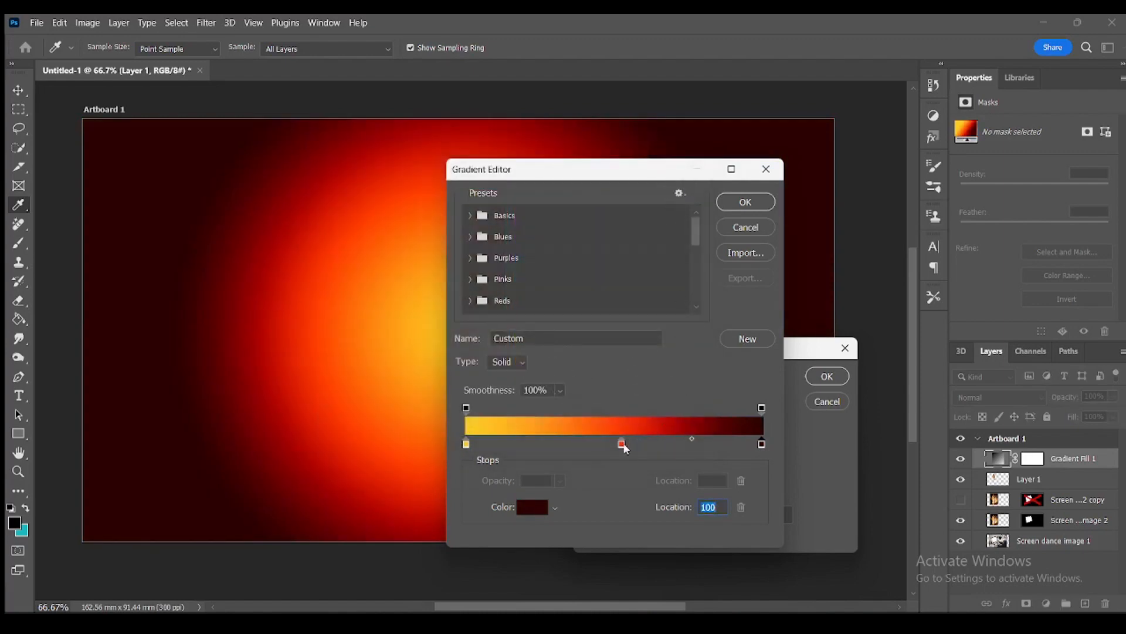
left_click(748, 202)
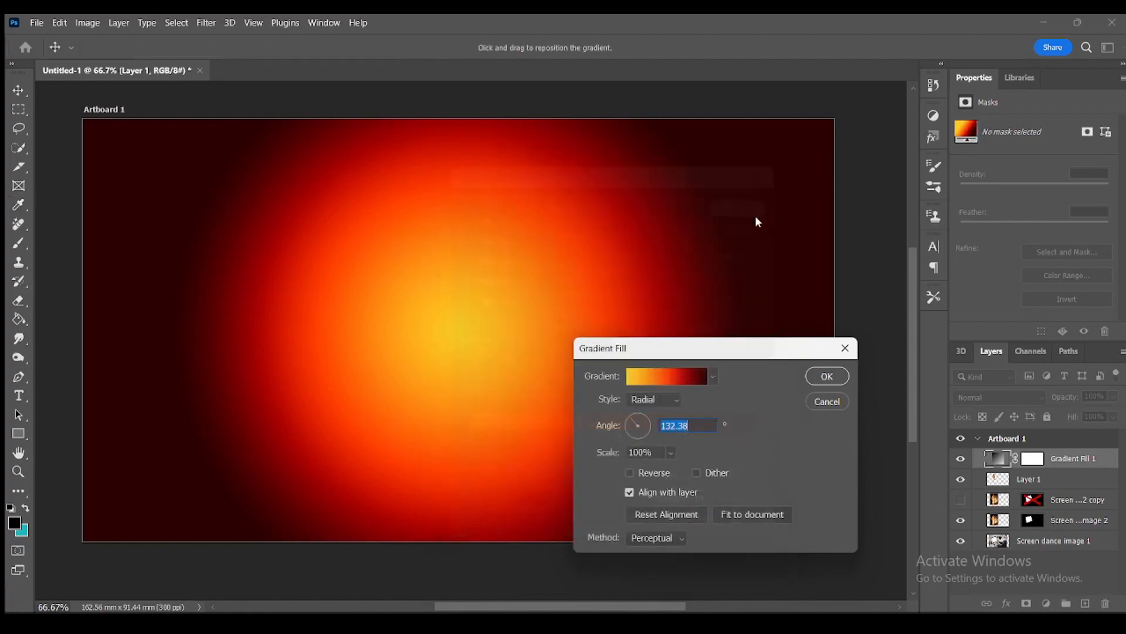
- Set the radial gradient's angle to -166.49° and apply the gradient fill
left_click(630, 427)
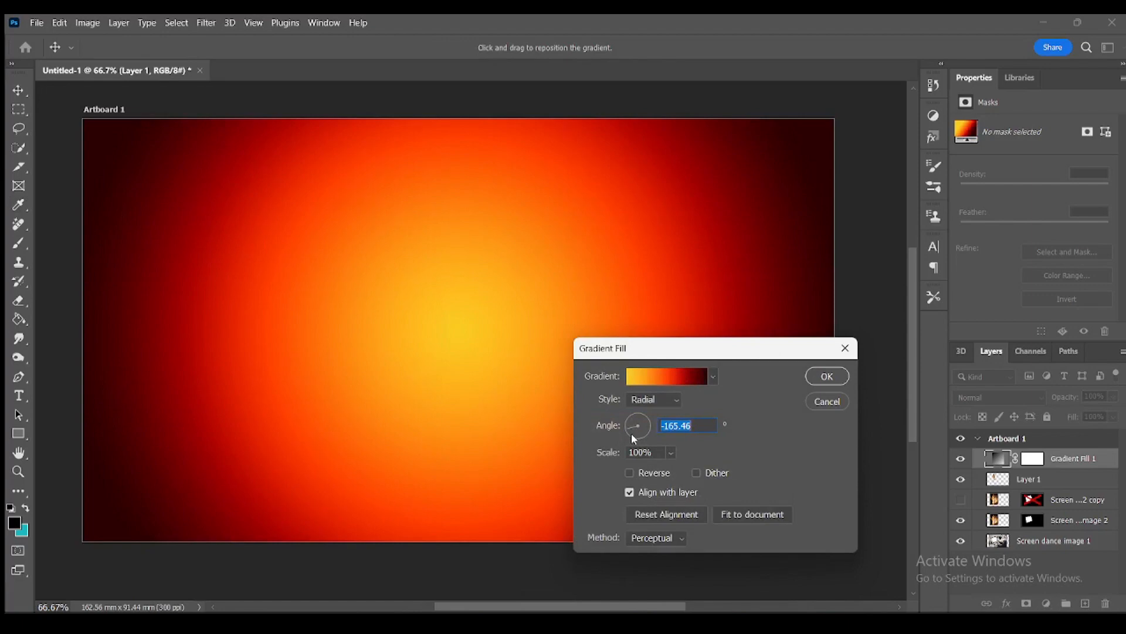
left_click(631, 433)
left_click(632, 431)
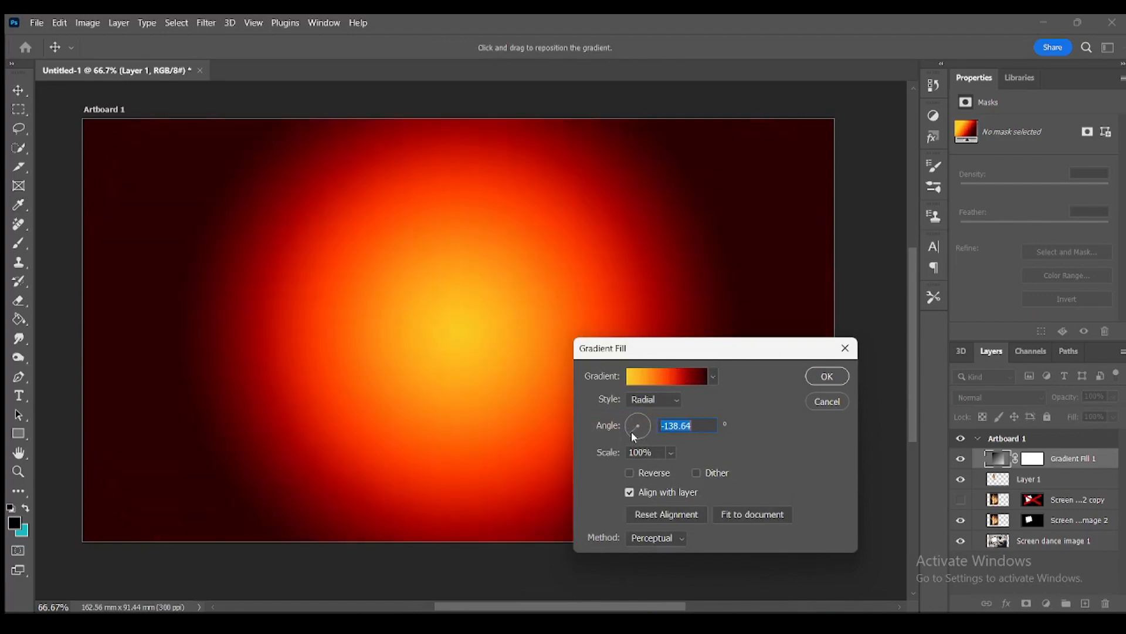
left_click(631, 431)
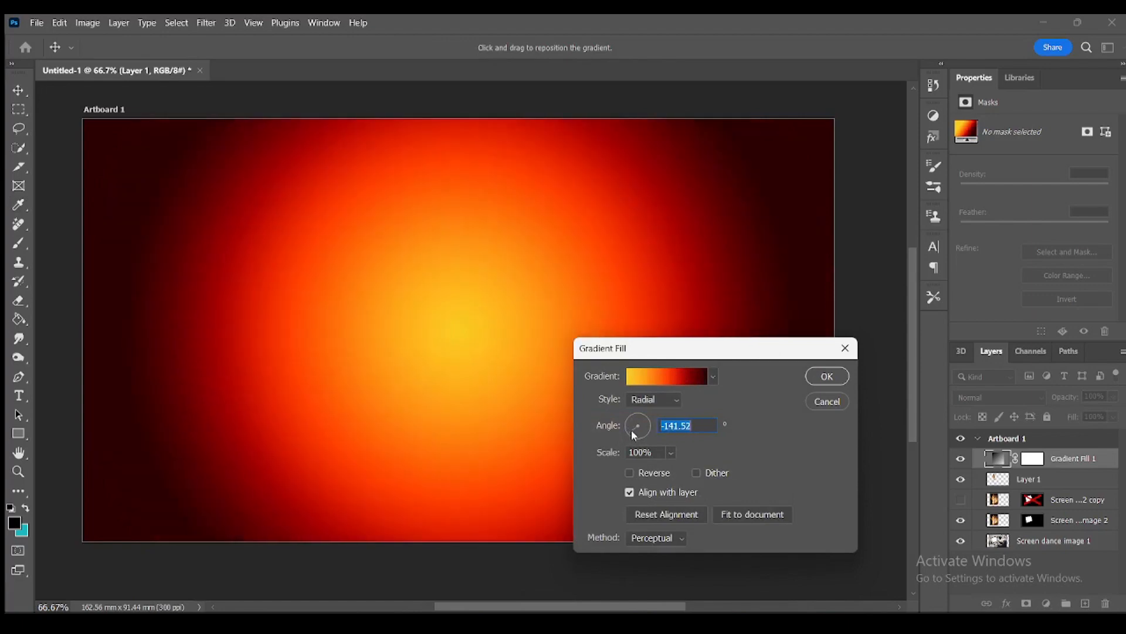
left_click(632, 430)
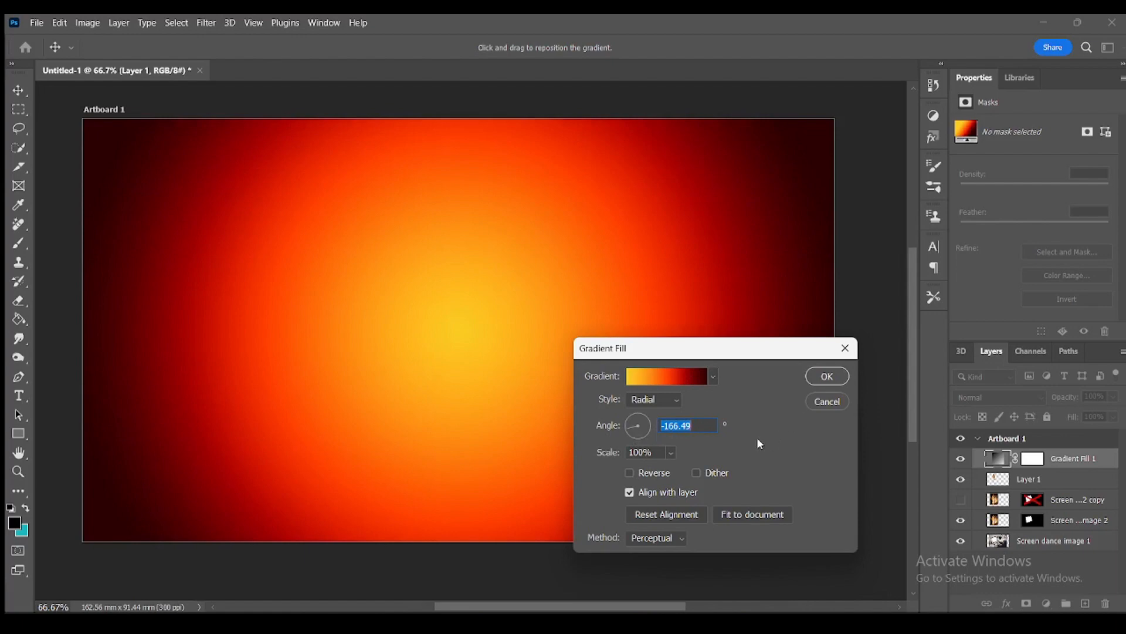
left_click(828, 377)
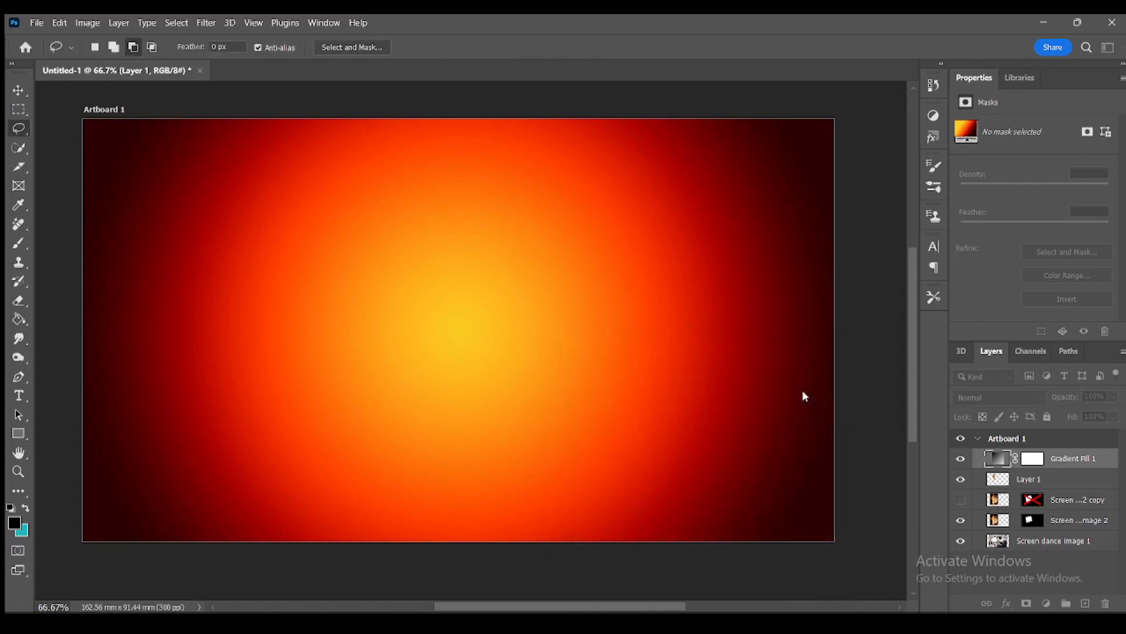
- Rasterize the Gradient Fill 1 layer and paint soft black patches around the gradient's corners and edges with the 448-size Brush
right_click(1069, 459)
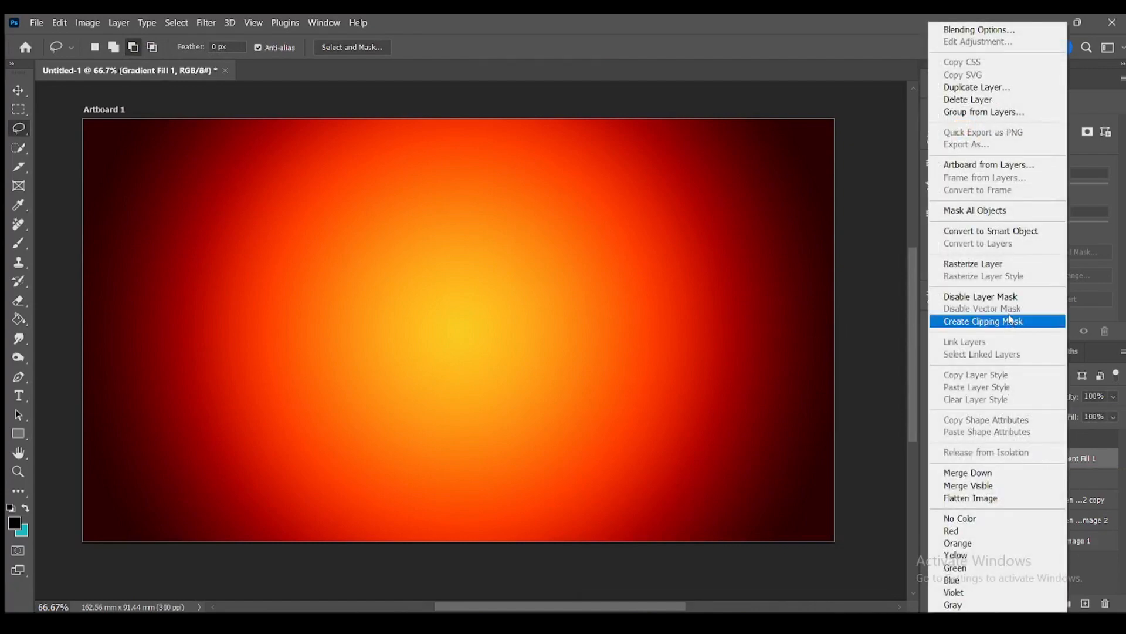
left_click(1003, 264)
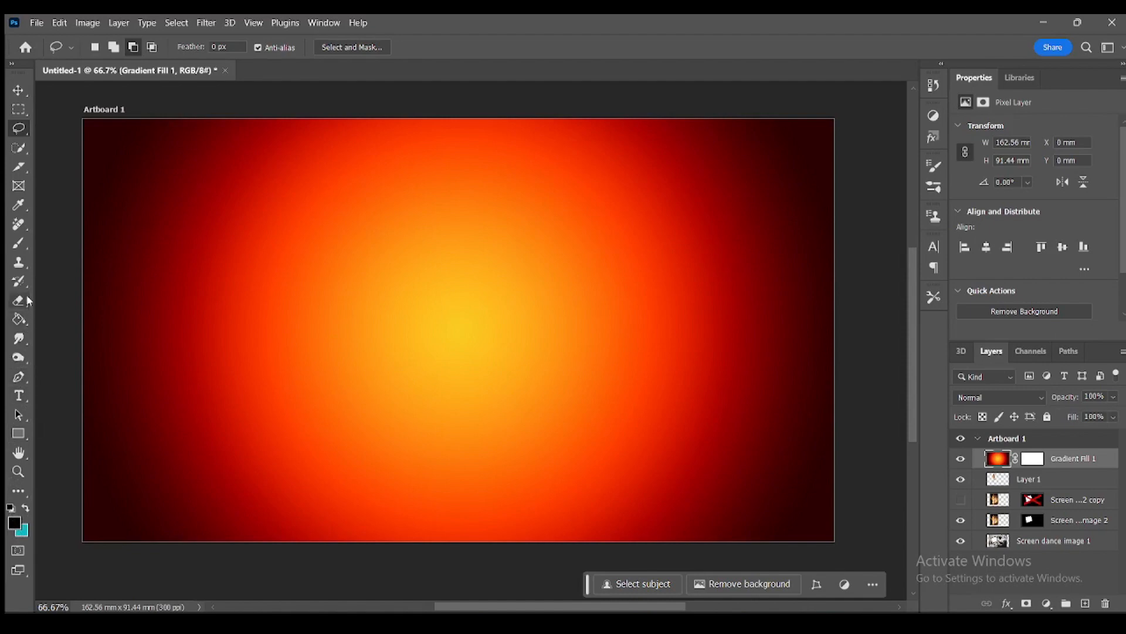
left_click(20, 246)
left_click(64, 244)
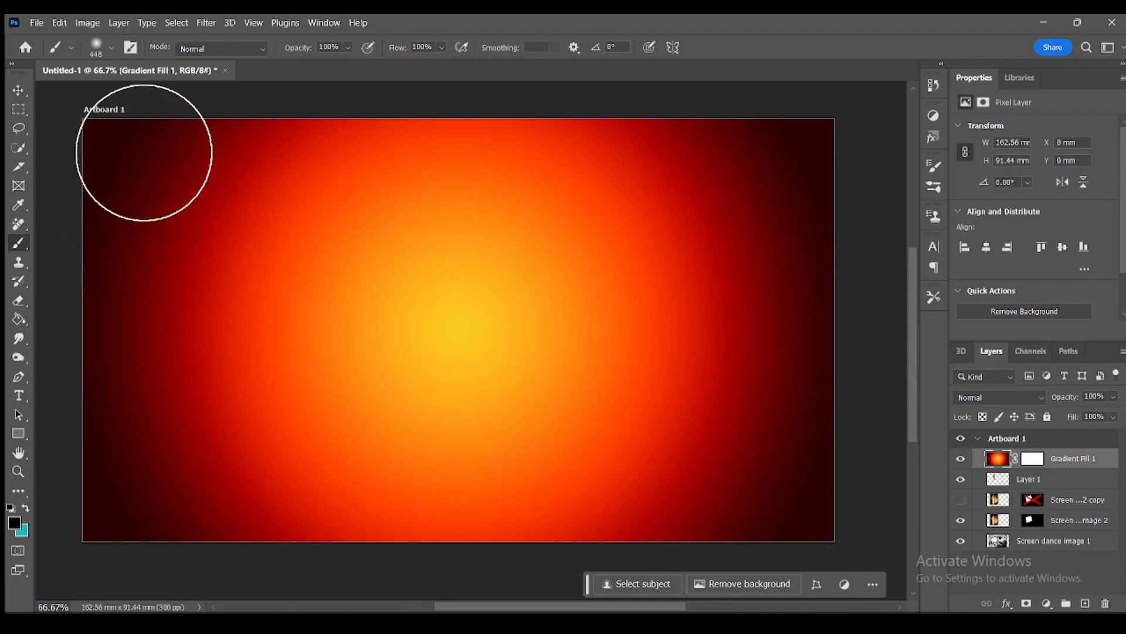
mouse_move(141, 156)
left_mouse_down()
mouse_move(121, 227)
mouse_move(96, 281)
left_mouse_up()
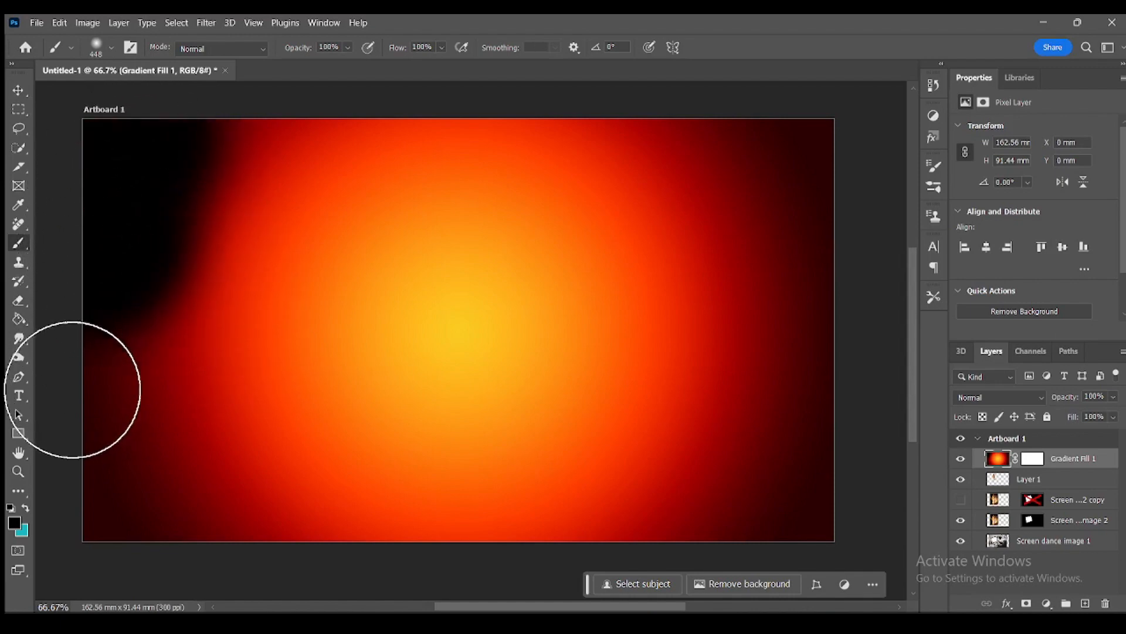
mouse_move(73, 390)
left_mouse_down()
mouse_move(169, 514)
mouse_move(220, 522)
mouse_move(456, 490)
mouse_move(751, 514)
mouse_move(801, 483)
mouse_move(780, 334)
mouse_move(825, 279)
mouse_move(758, 159)
mouse_move(677, 136)
mouse_move(278, 115)
left_mouse_up()
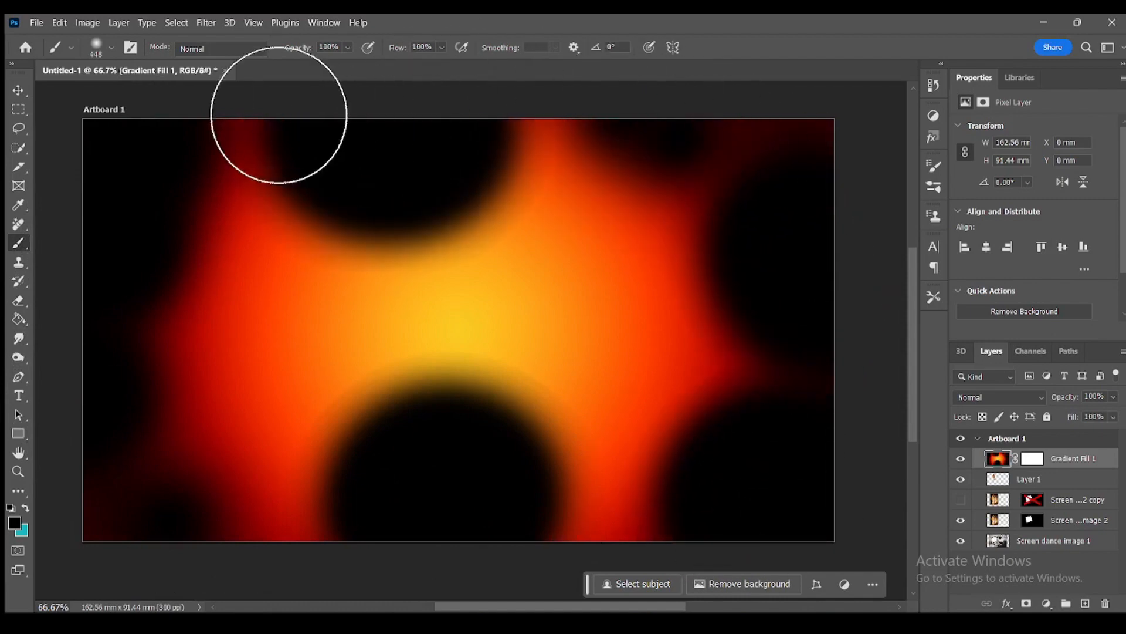
mouse_move(608, 329)
left_mouse_down()
mouse_move(610, 398)
mouse_move(672, 413)
left_mouse_up()
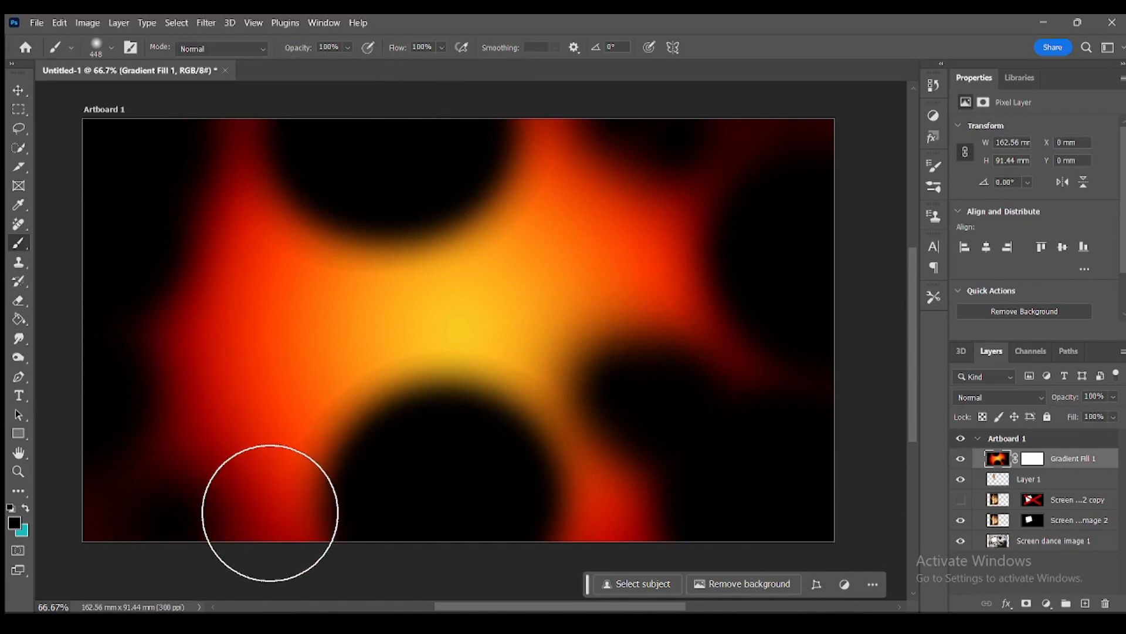
left_click_drag(269, 495, 312, 545)
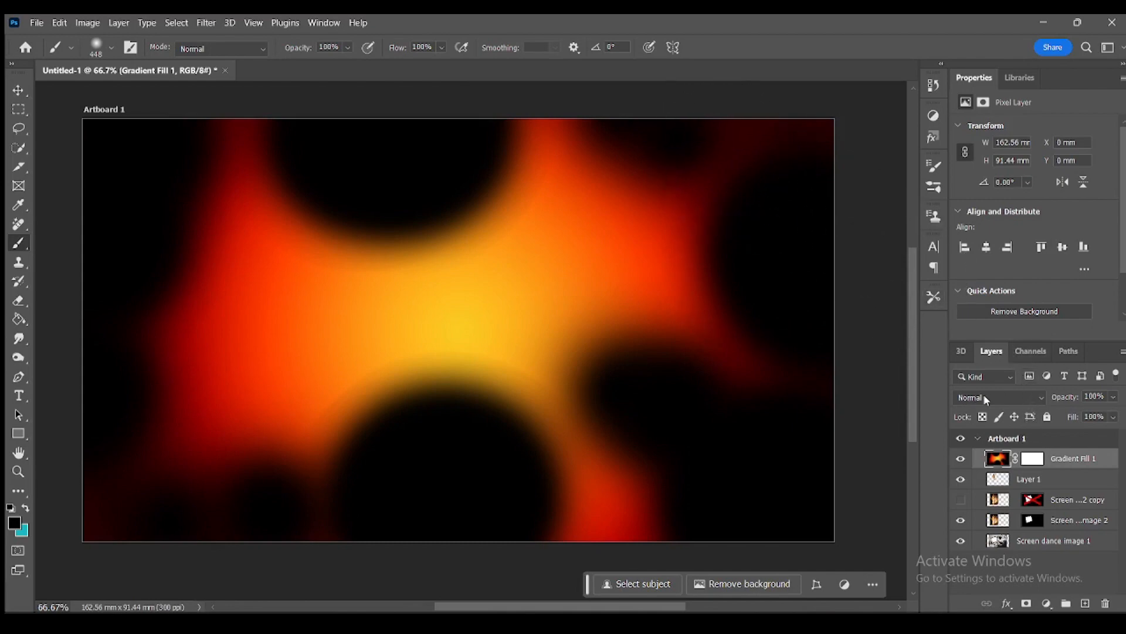
- Set the gradient layer's blend mode to Overlay and add Uniform noise to it with a slightly raised amount
left_click(1040, 399)
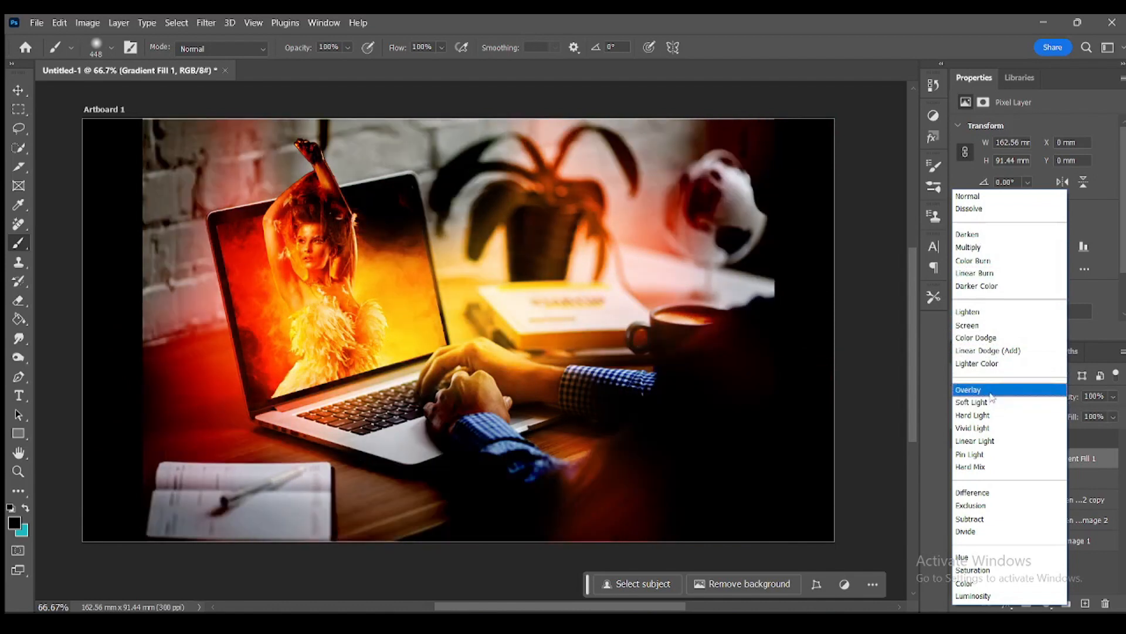
left_click(990, 391)
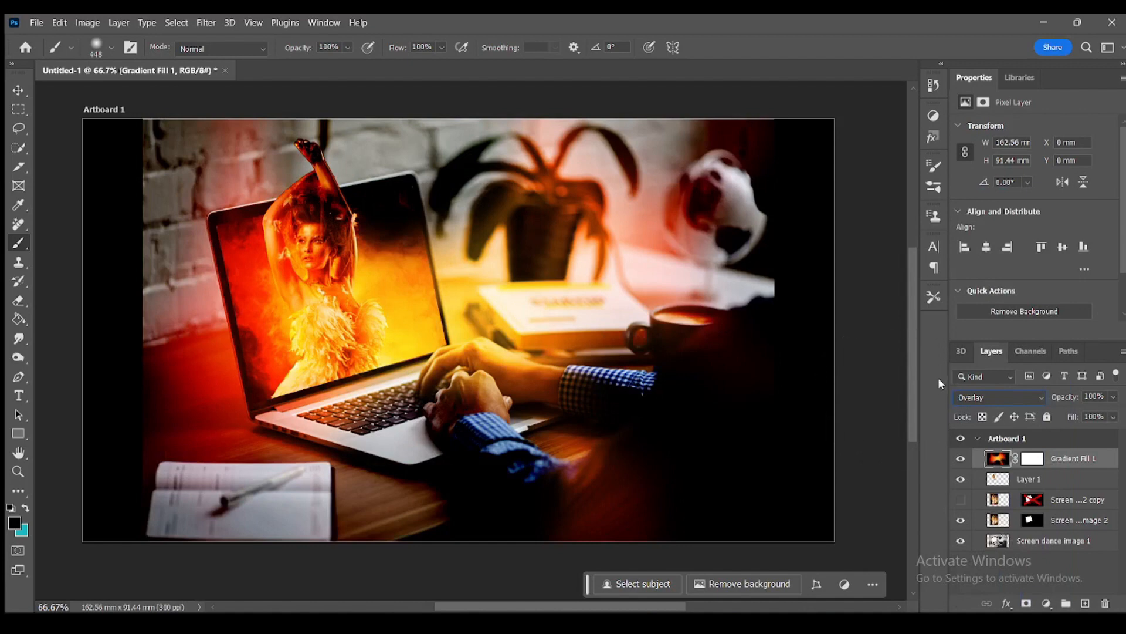
left_click(17, 95)
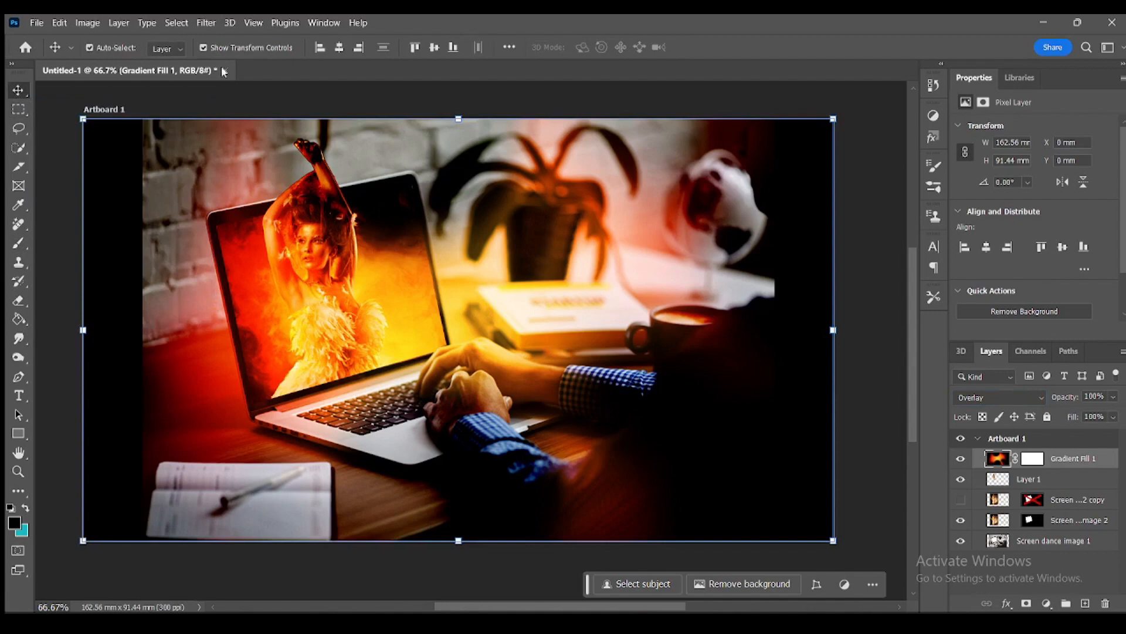
left_click(205, 24)
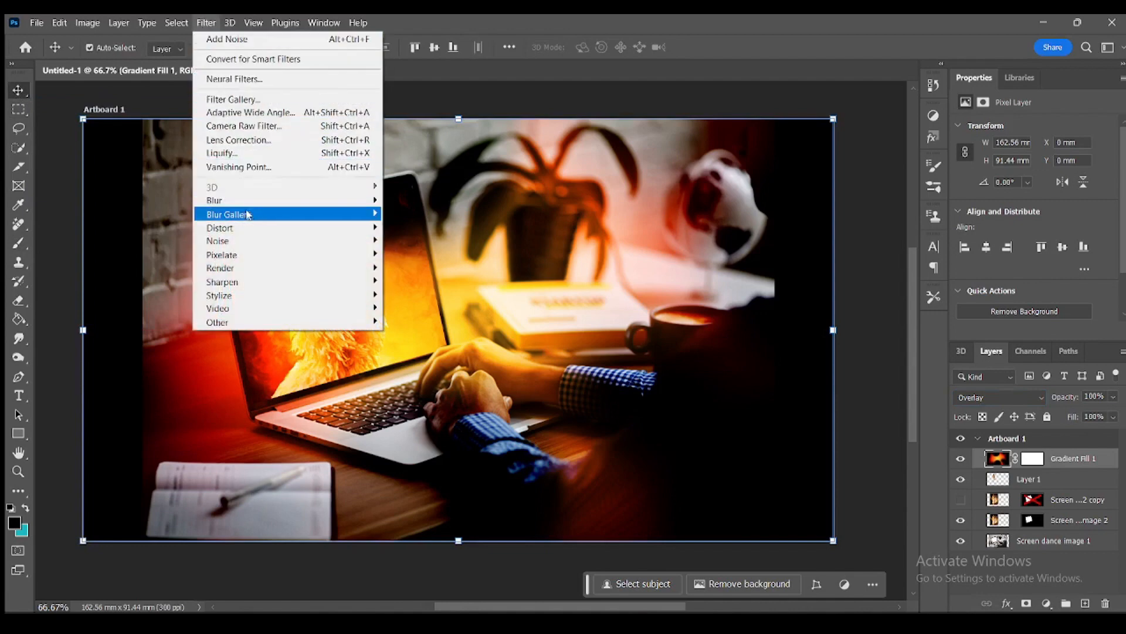
mouse_move(256, 241)
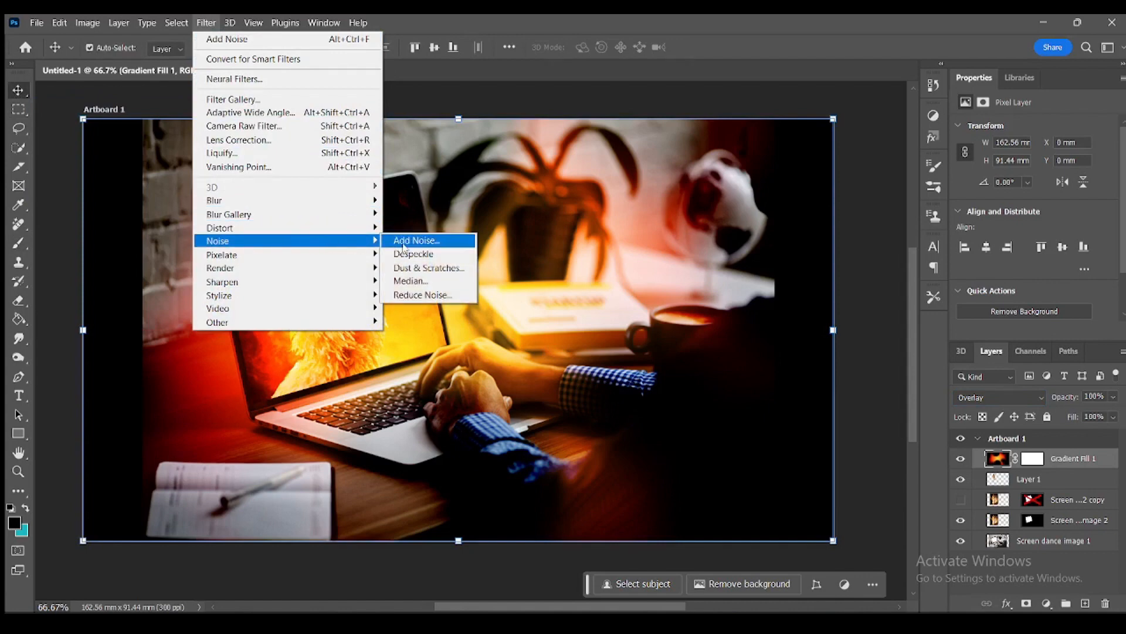
left_click(405, 245)
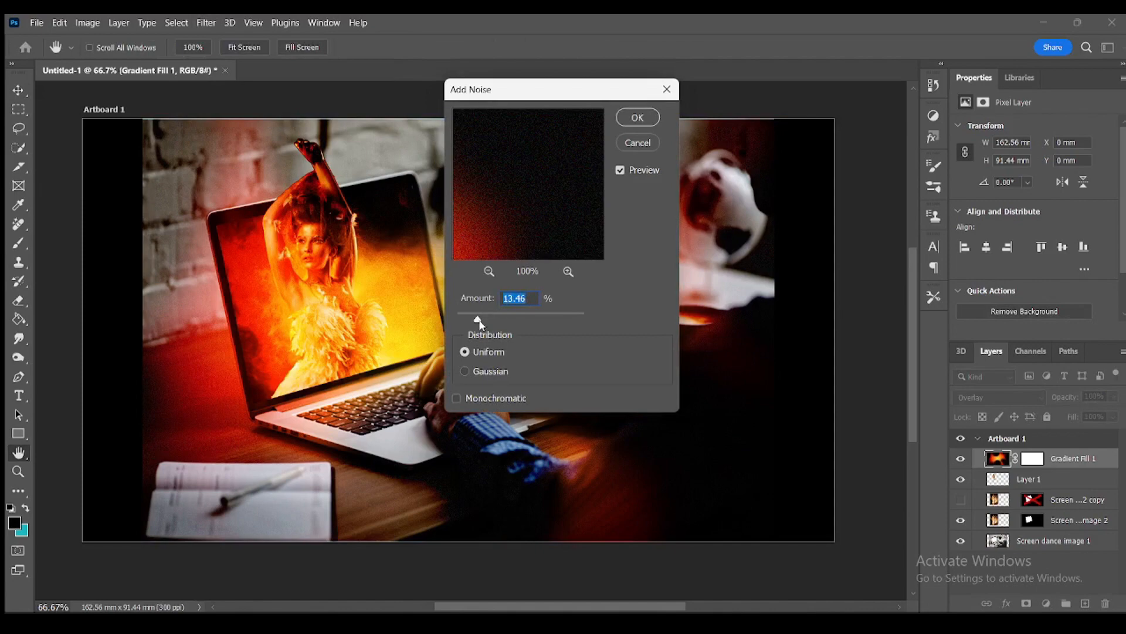
mouse_move(479, 323)
left_mouse_down()
mouse_move(579, 326)
mouse_move(473, 322)
mouse_move(486, 320)
left_mouse_up()
left_click(639, 118)
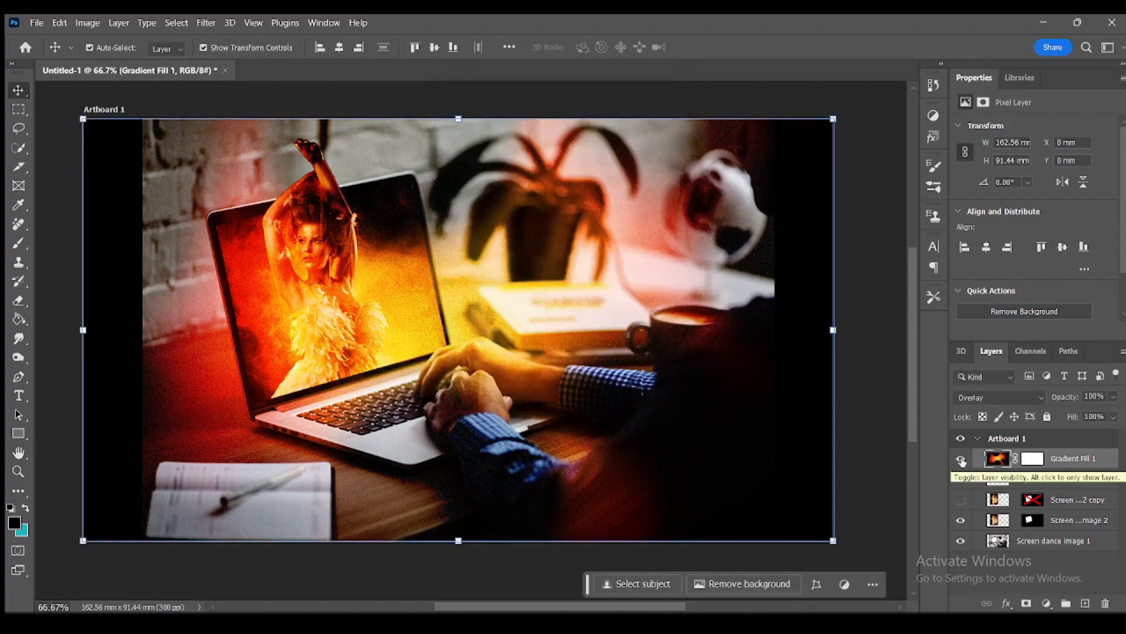
- Compare the scene with the gradient layer hidden and shown, and reduce the layer's opacity to 64%
left_click(961, 461)
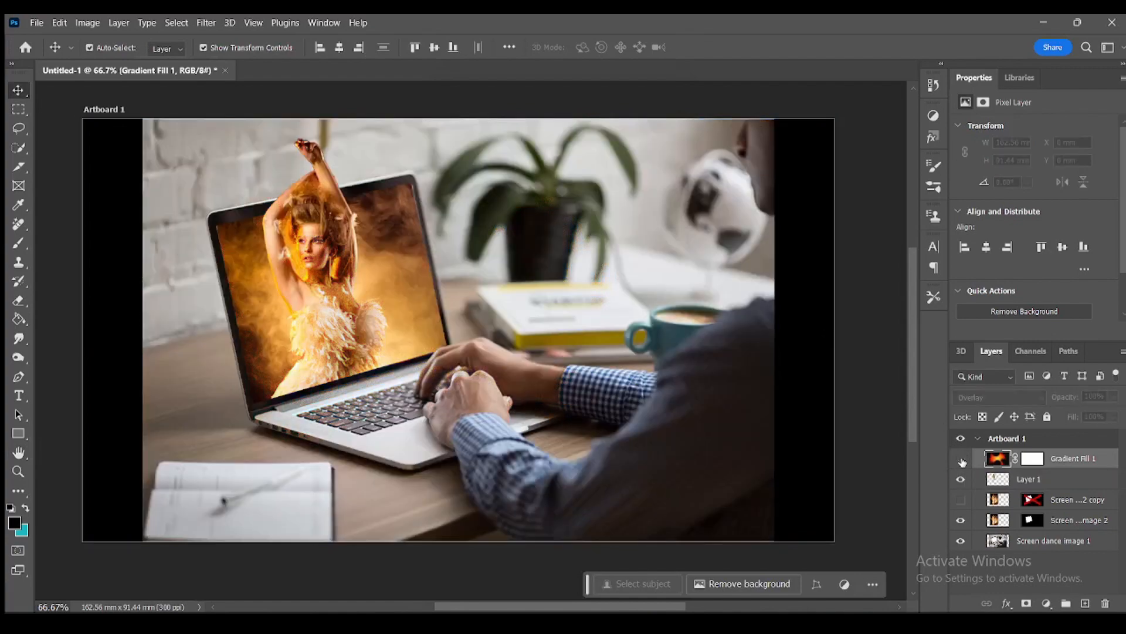
left_click(961, 460)
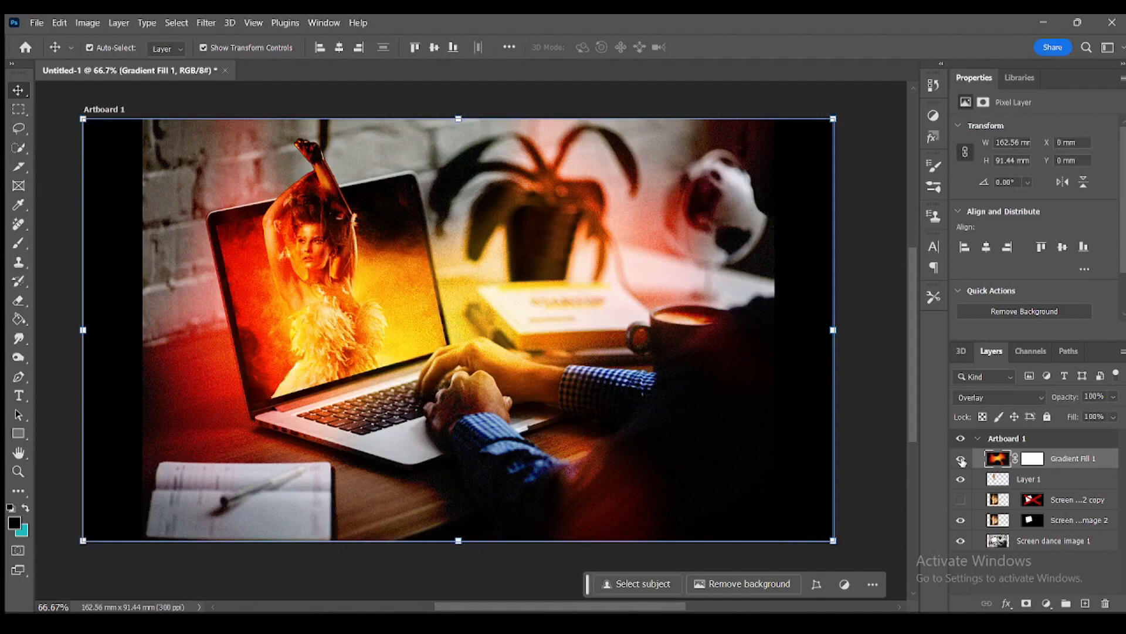
left_click(961, 461)
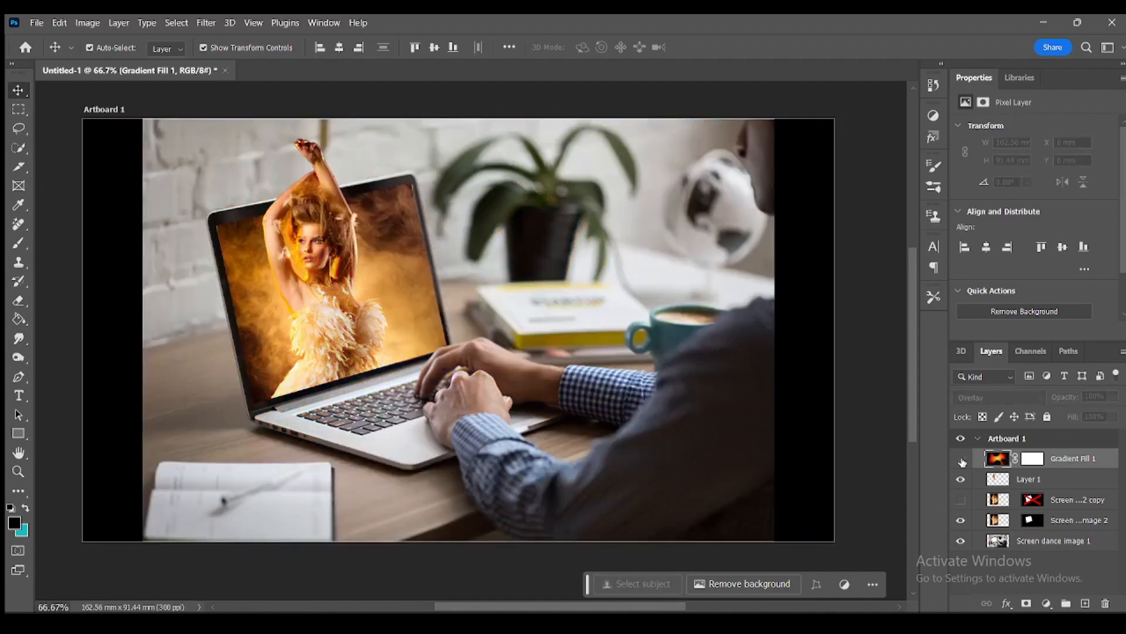
left_click(961, 460)
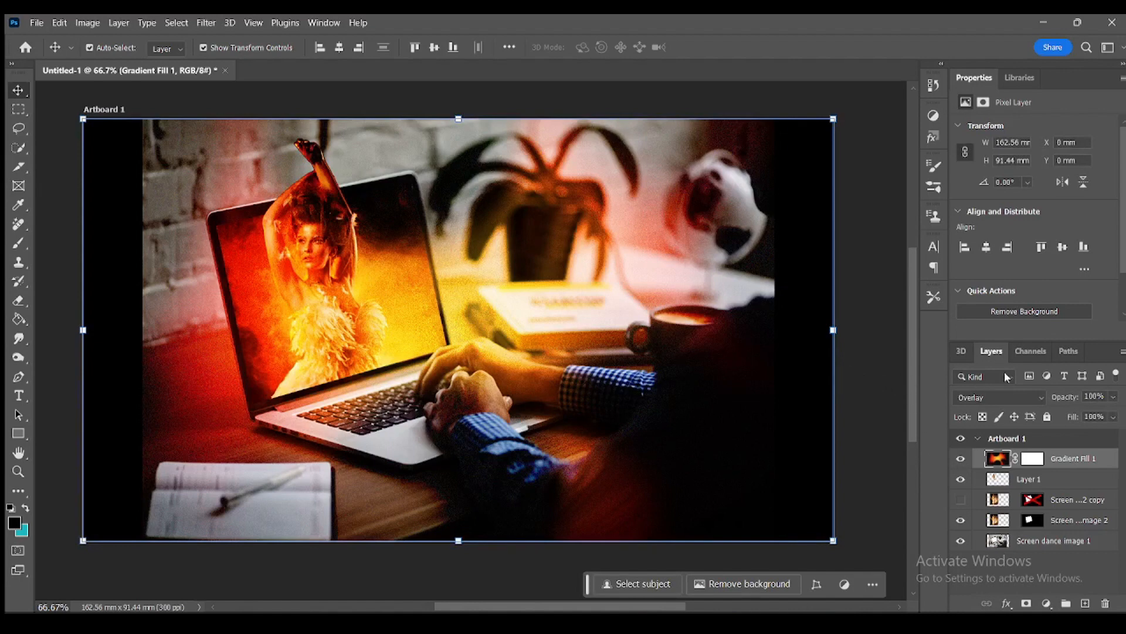
left_click(1114, 400)
left_click_drag(1109, 415, 1106, 415)
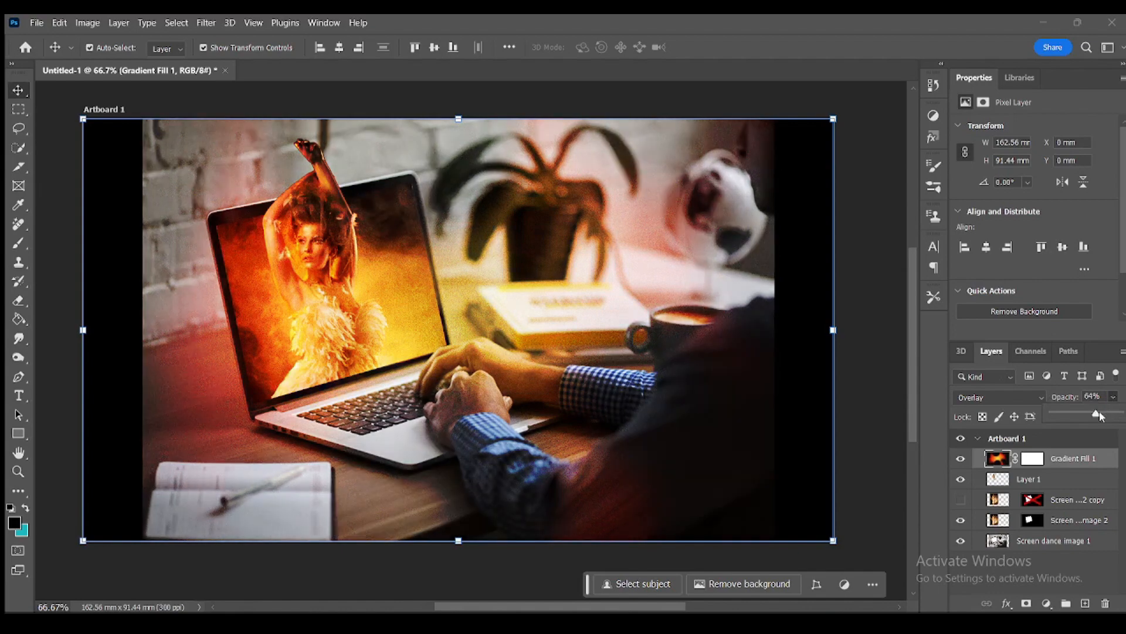
- Toggle the gradient layer's visibility to check the softened light effect against the original scene, leaving the layer shown
left_click(960, 460)
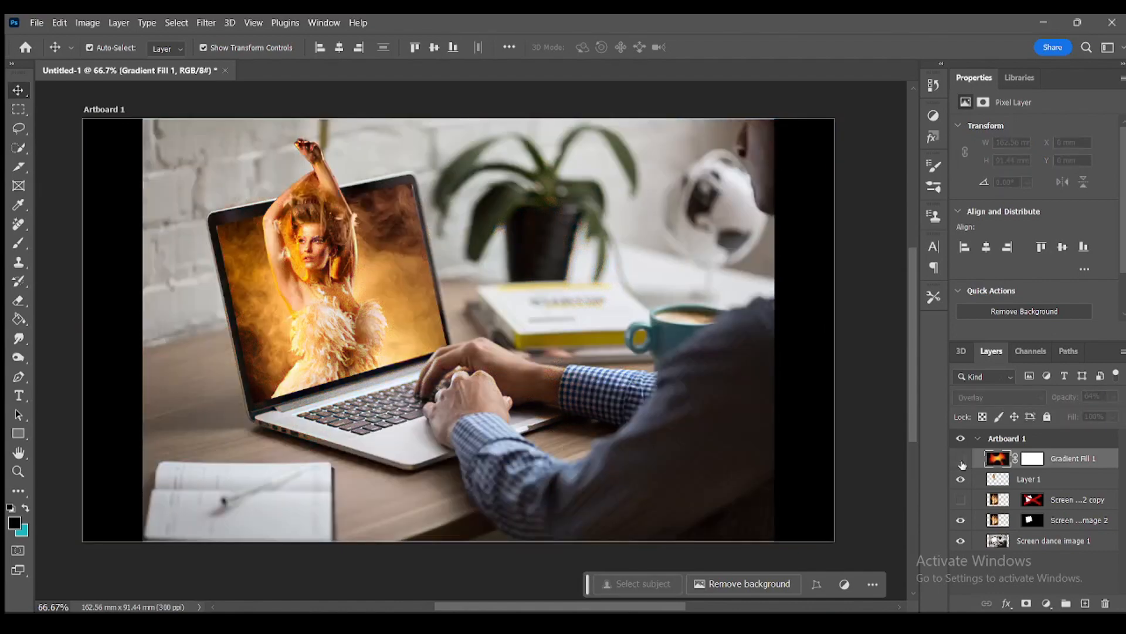
left_click(961, 459)
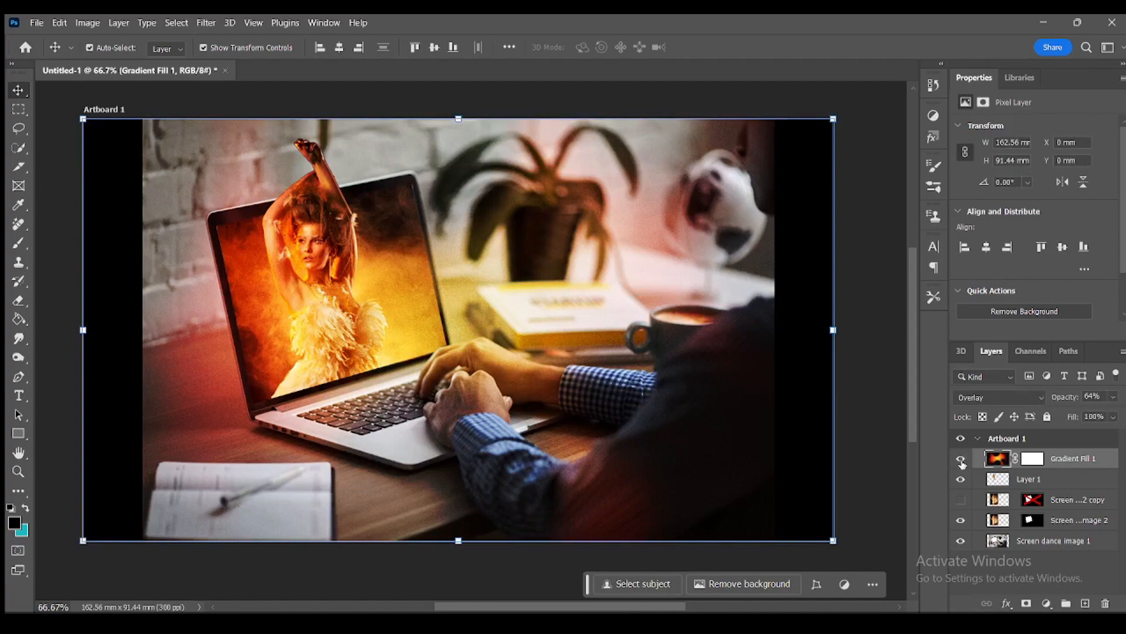
left_click(960, 459)
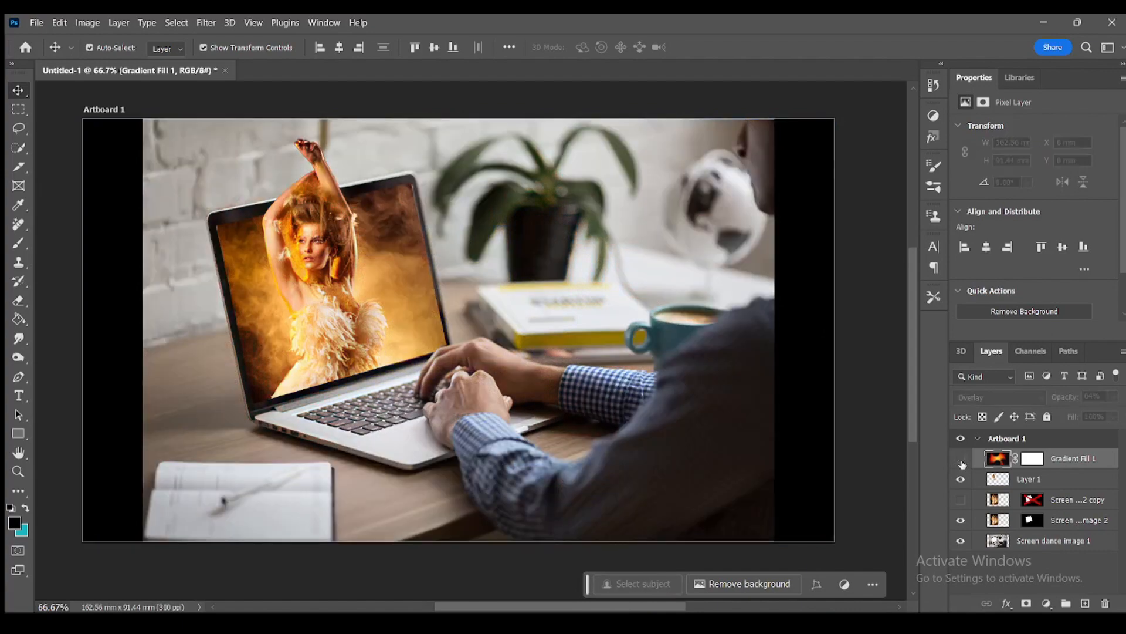
left_click(960, 459)
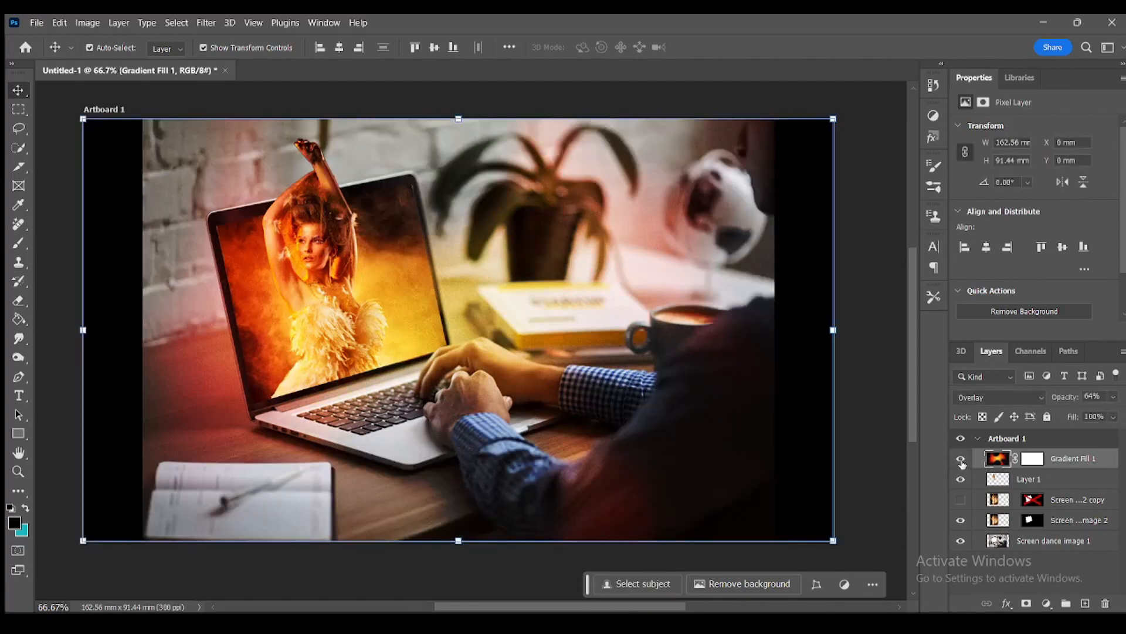
left_click(961, 459)
left_click(960, 459)
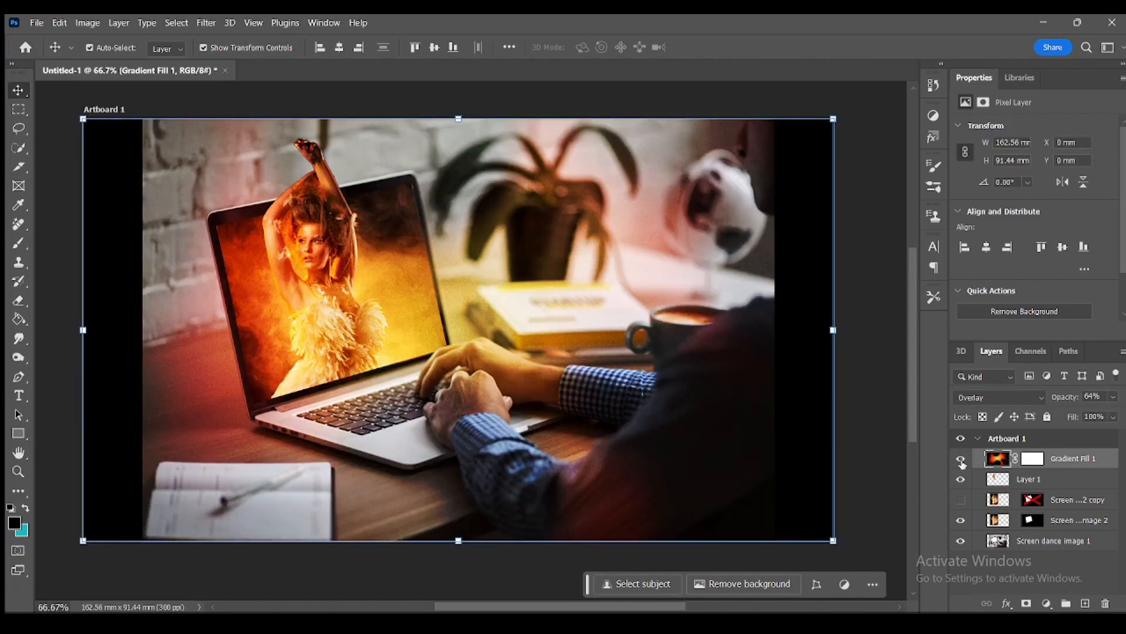